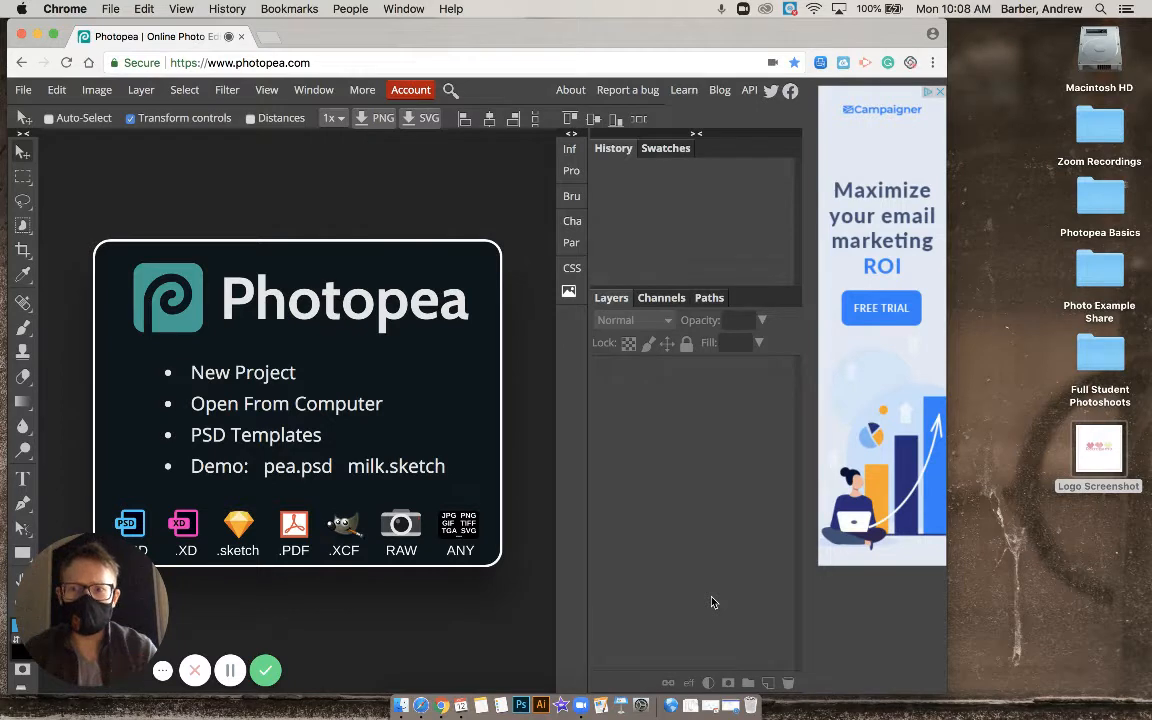
Start a new project and name it "Logo Poster"
left_click(24, 90)
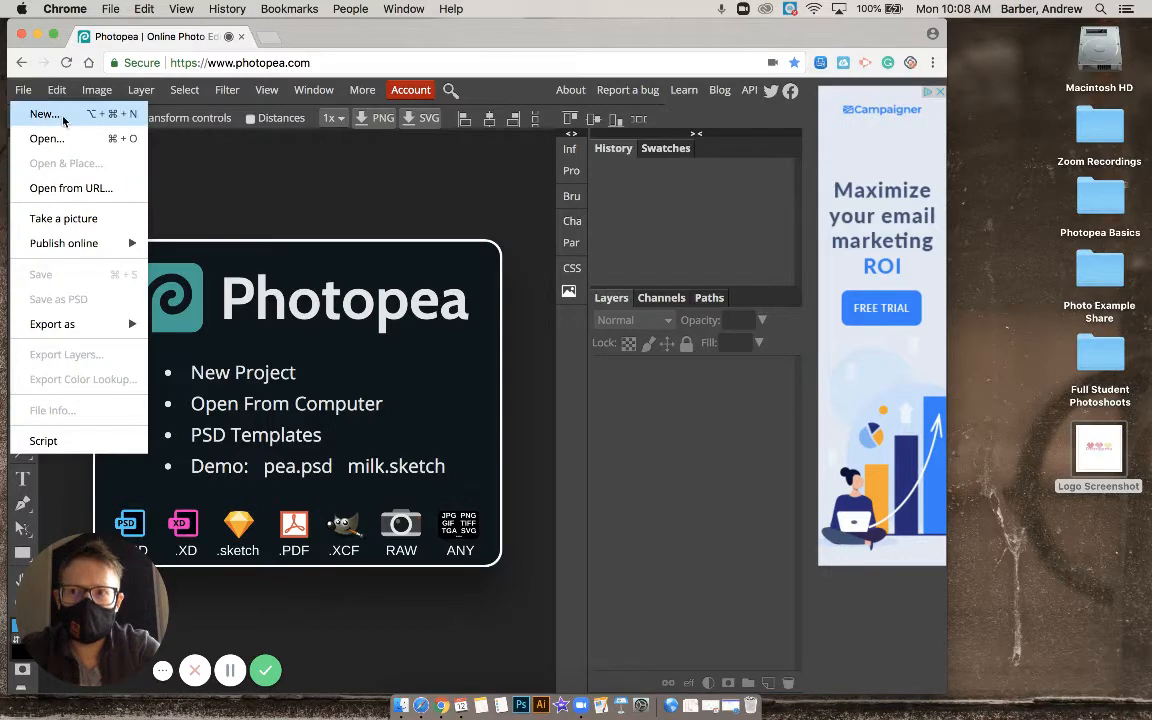
left_click(63, 119)
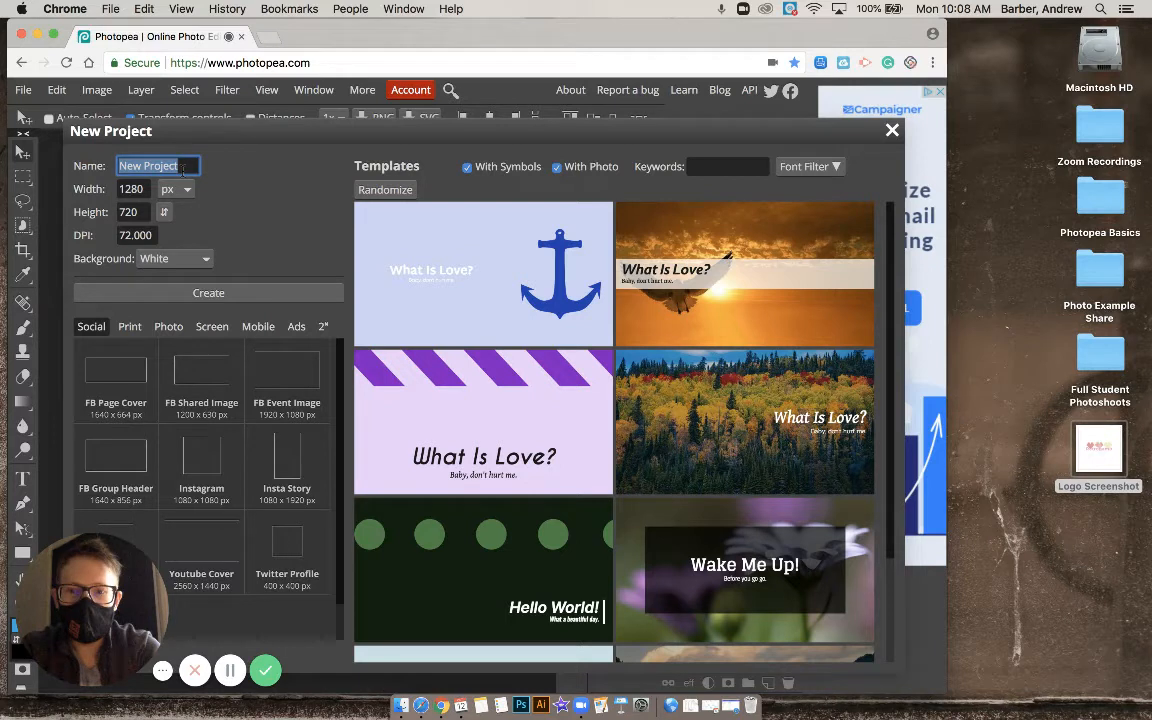
type("Logo Poster")
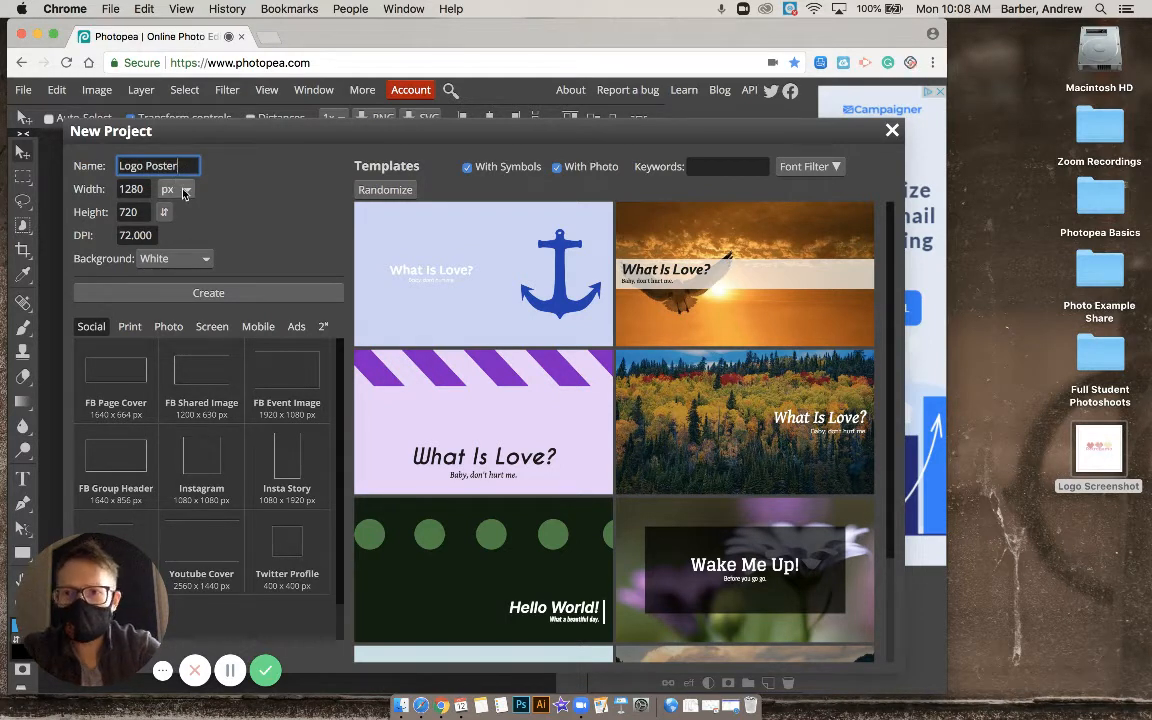
Switch the new project's units to inches and set both its width and height to 11
left_click(168, 189)
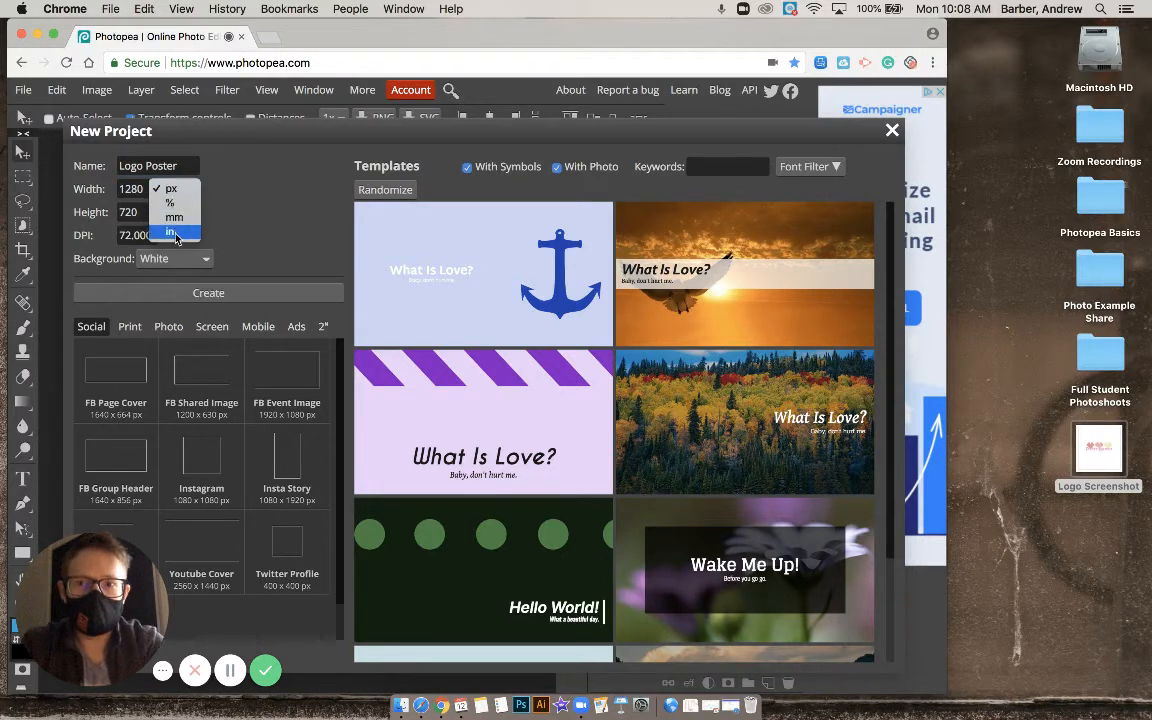
left_click(172, 233)
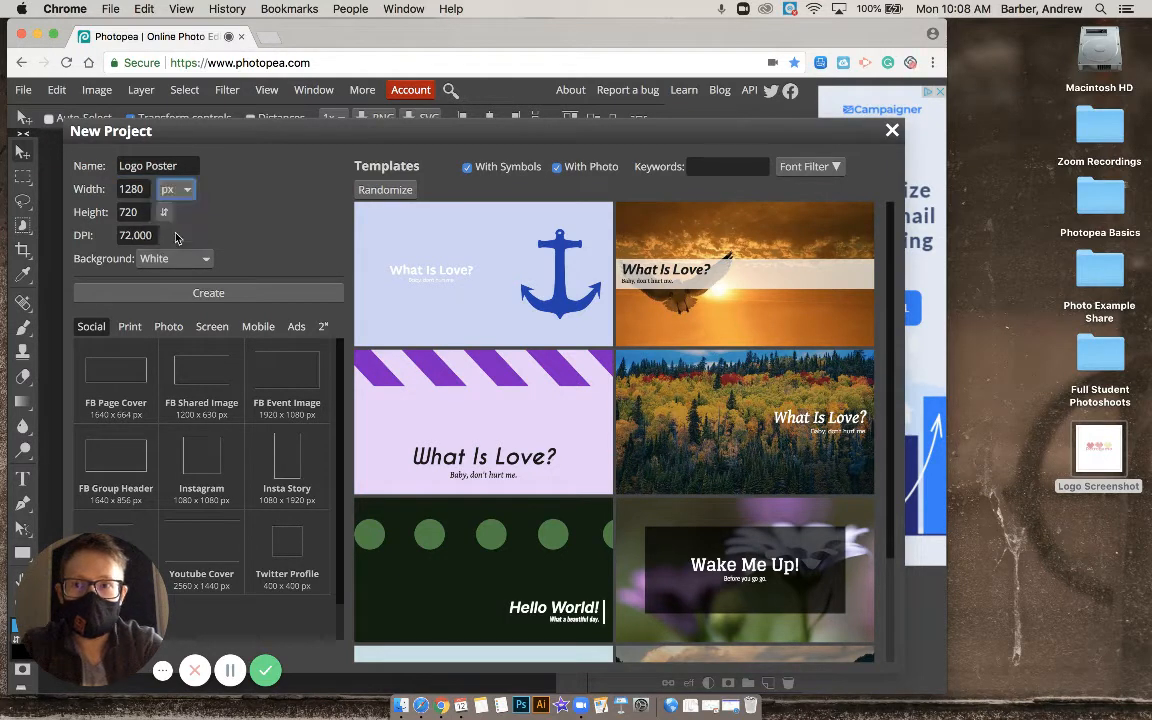
double_click(130, 187)
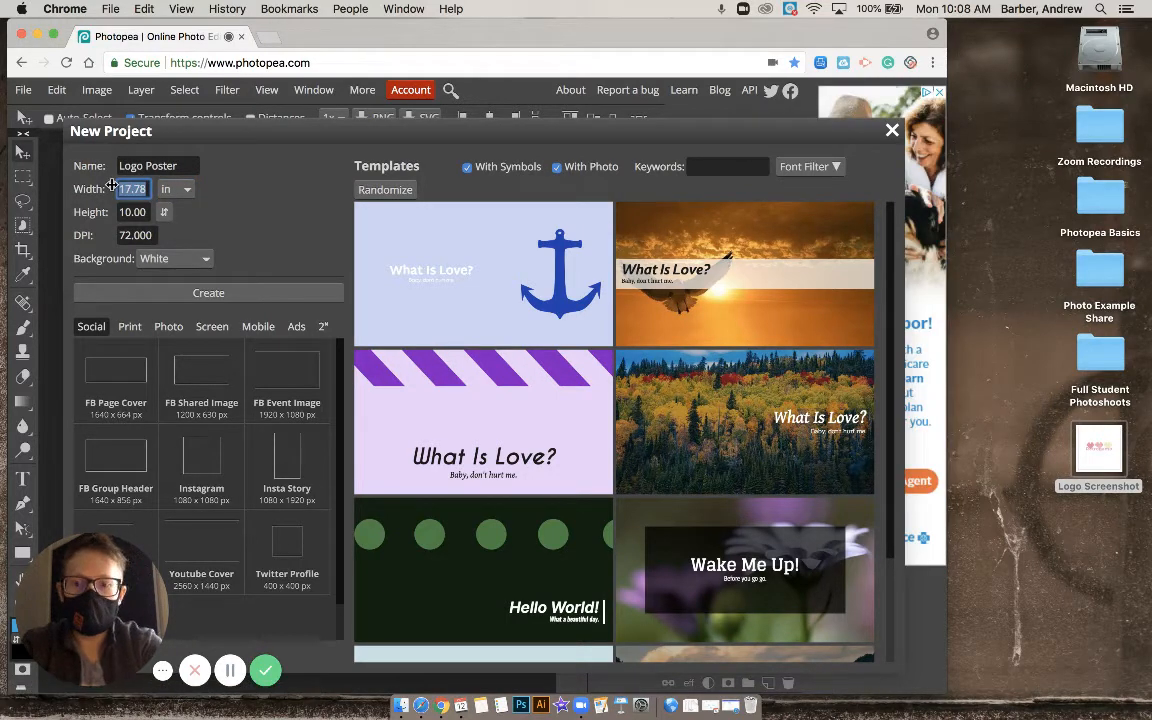
type("11")
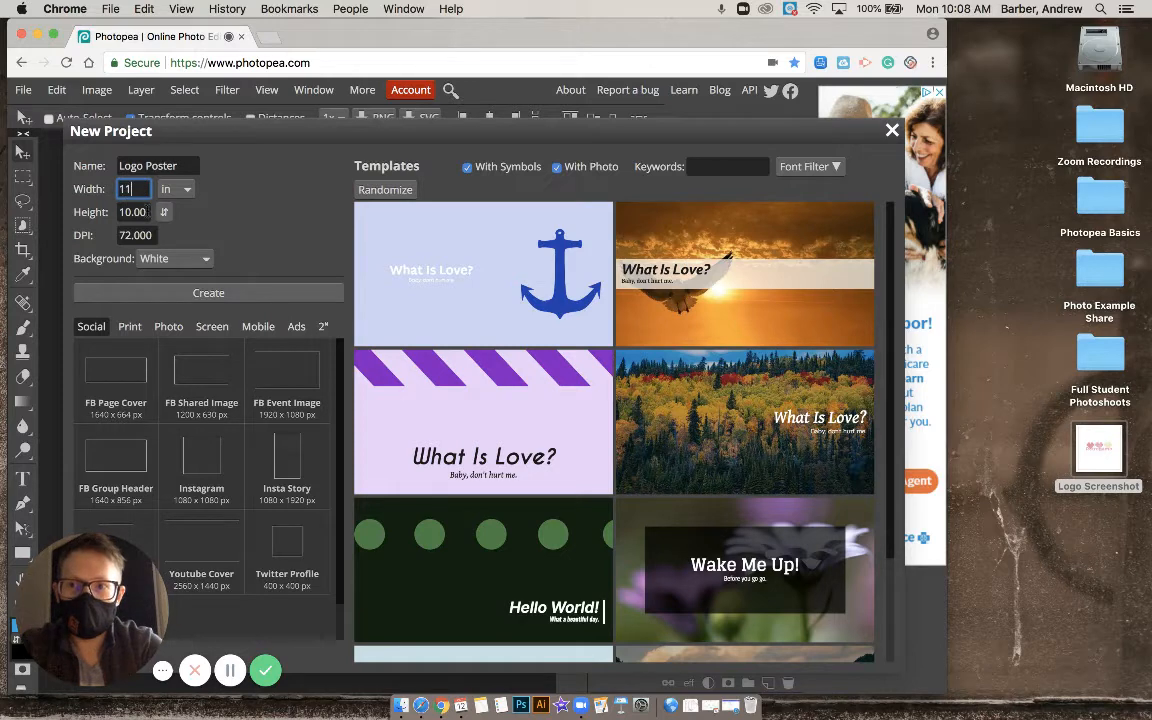
key("Tab")
type("11")
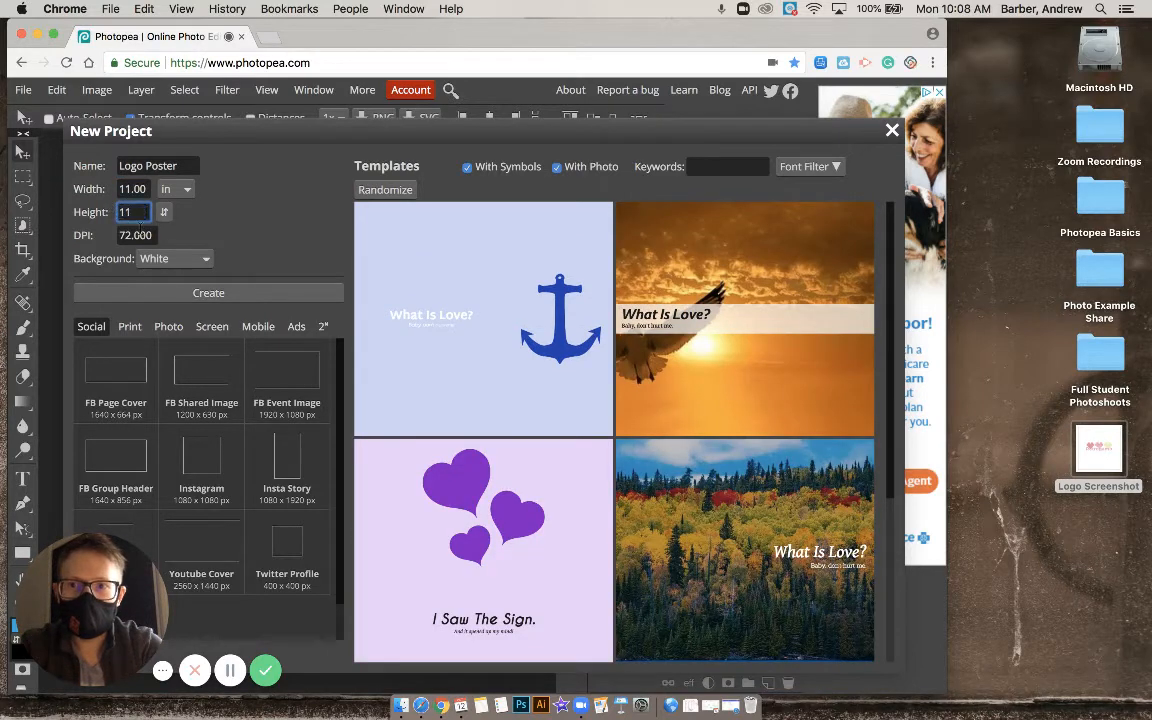
key("Tab")
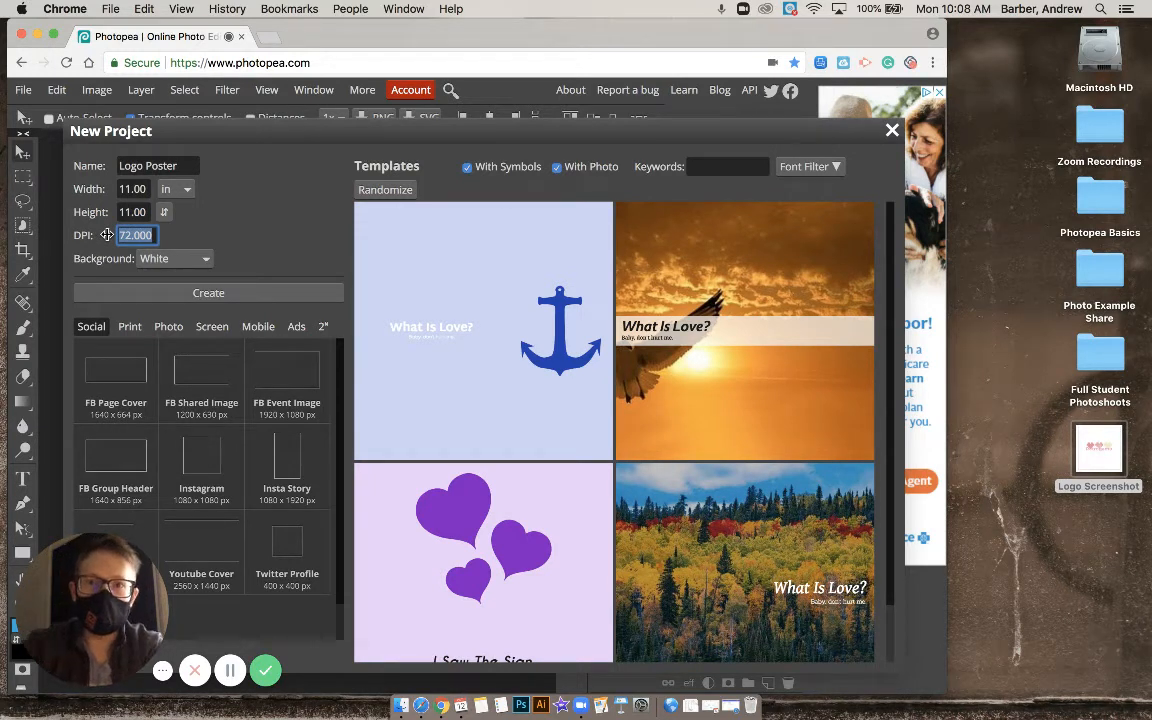
Set the resolution to 300 DPI, keep the white background and create the project
type("300")
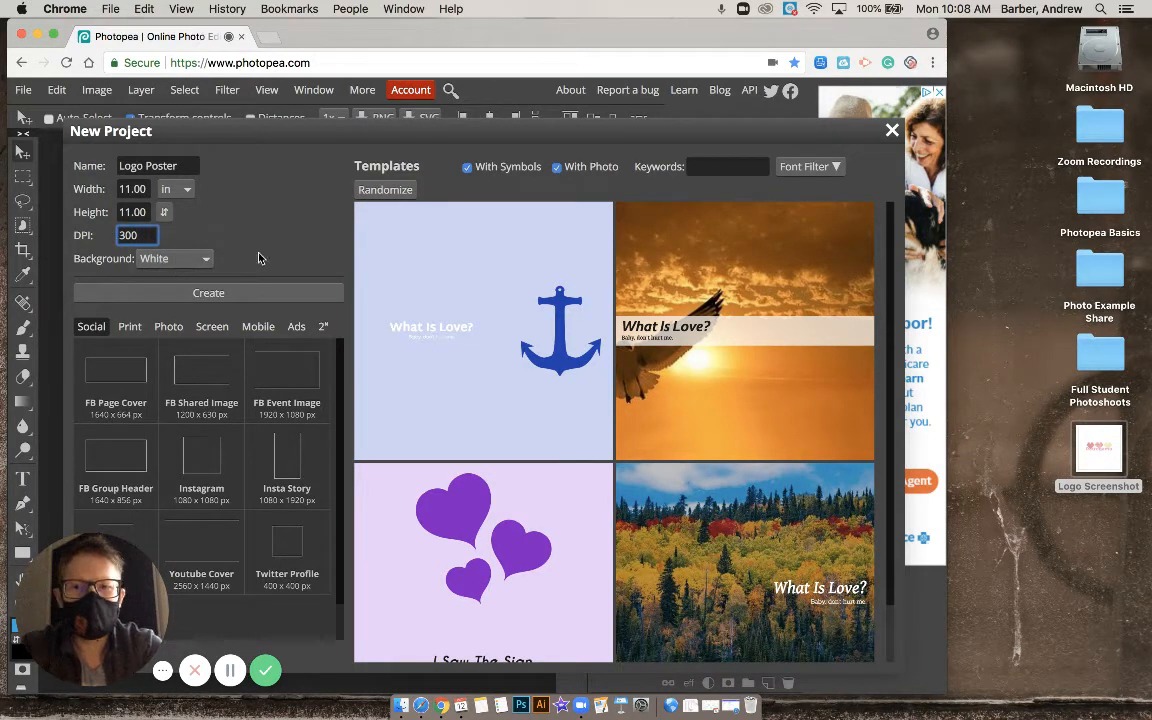
left_click(208, 258)
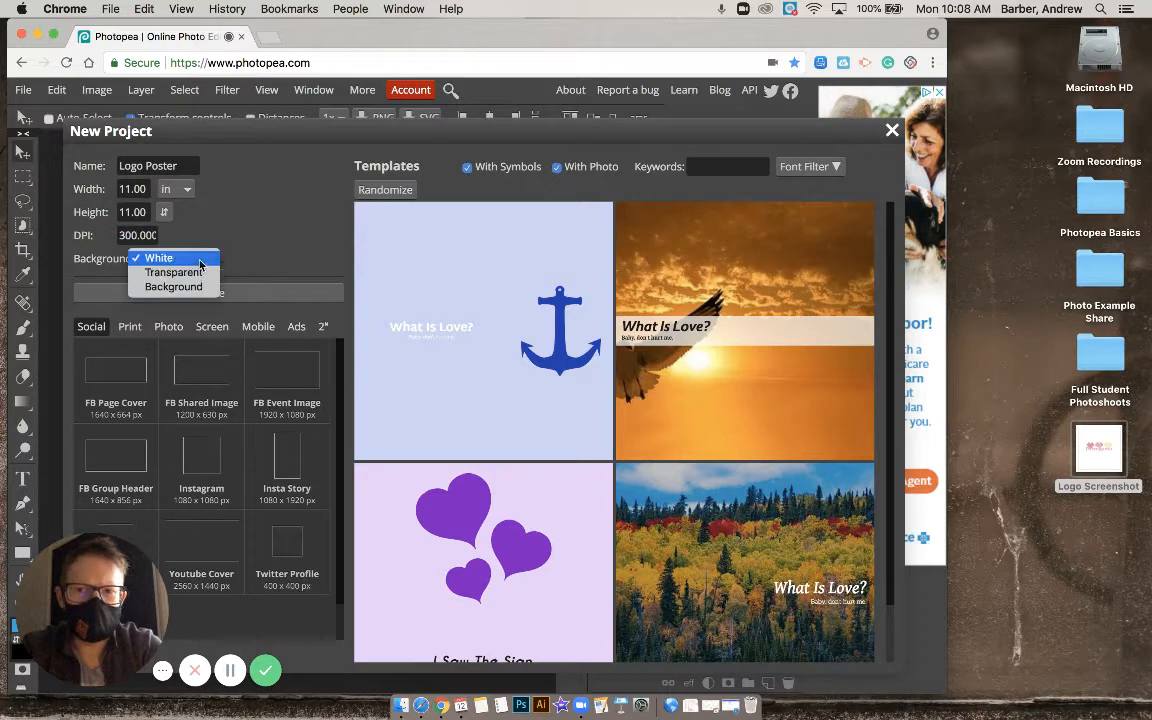
left_click(200, 262)
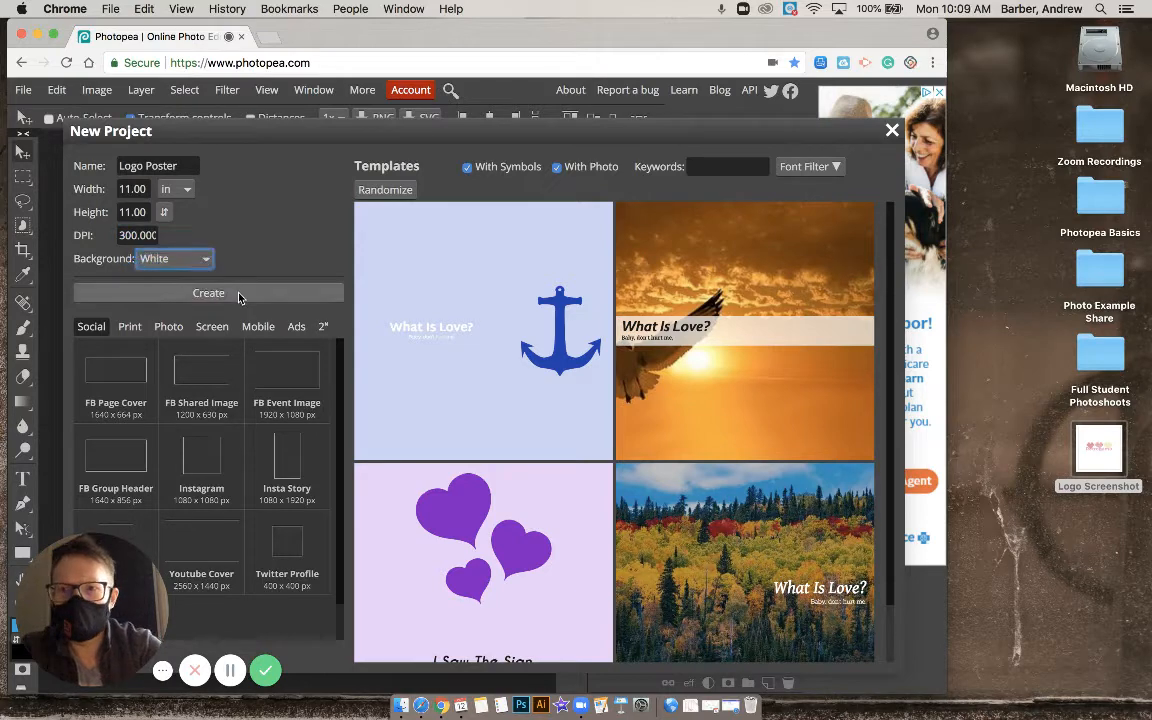
left_click(238, 293)
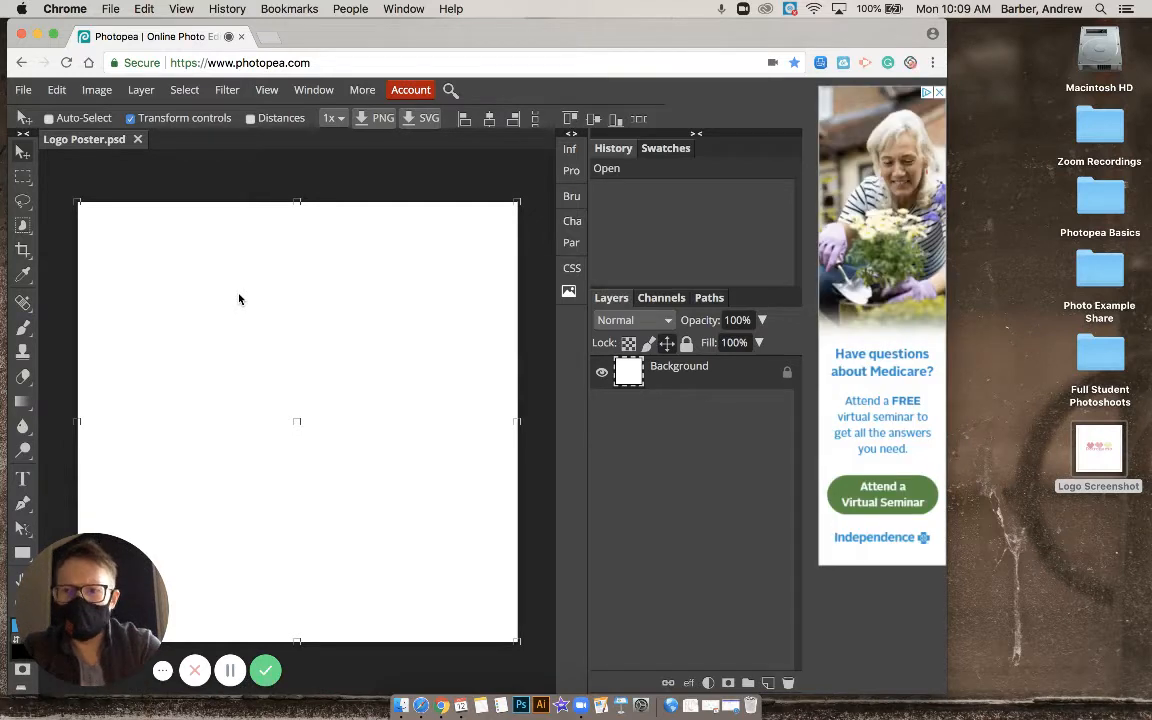
Open the Logo Screenshot image from the Desktop as a separate document and leave it in view
left_click(24, 91)
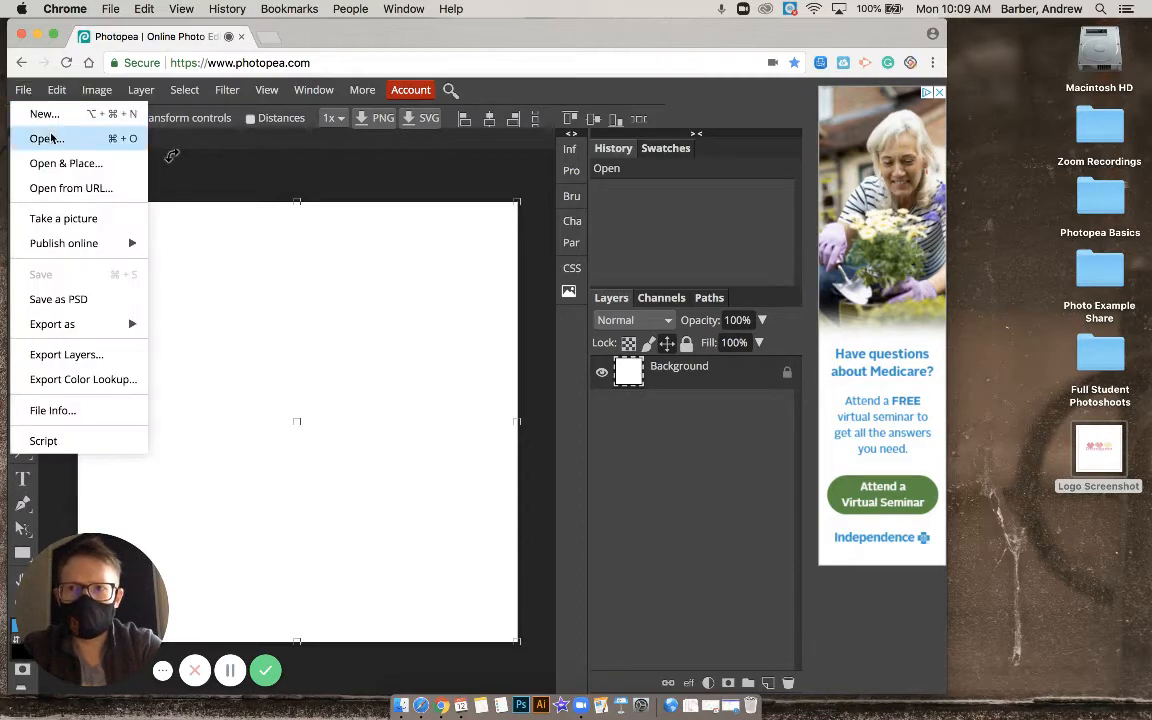
left_click(47, 138)
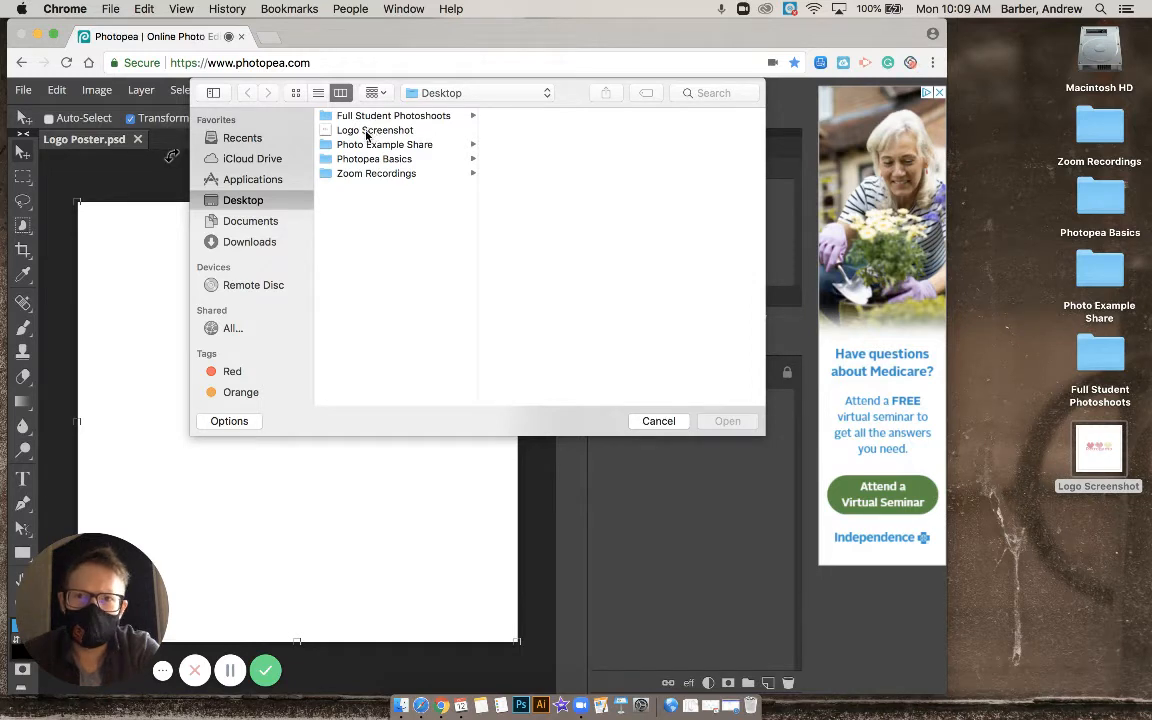
left_click(368, 131)
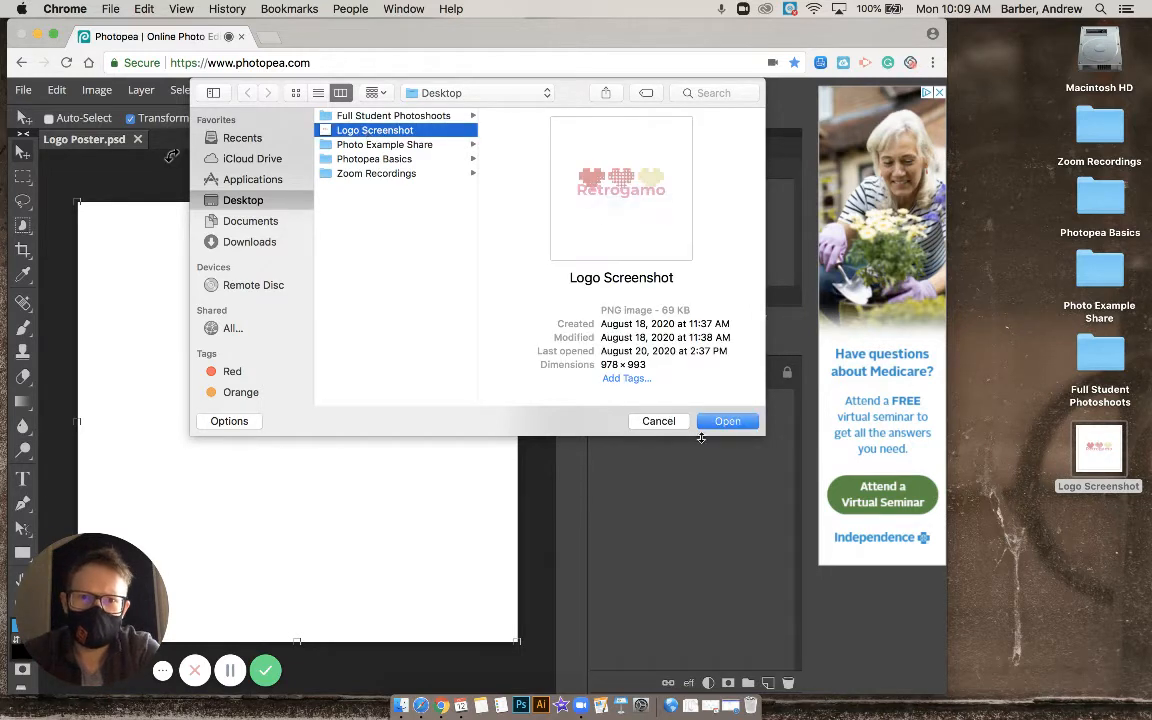
left_click(729, 422)
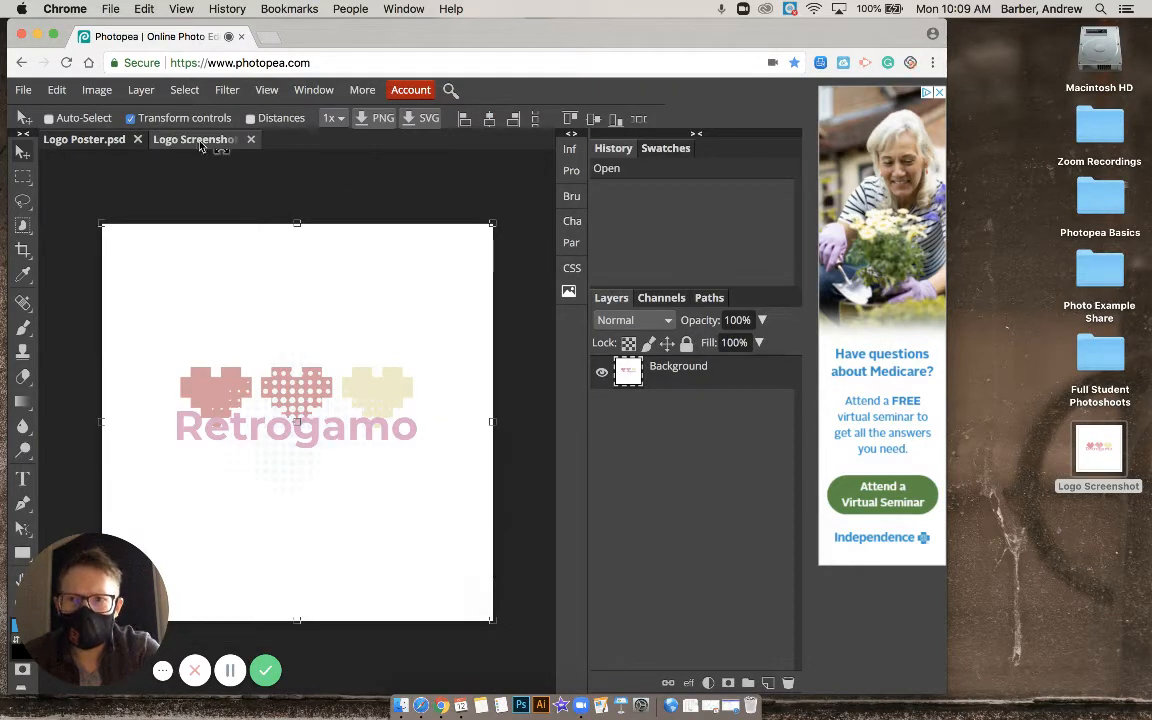
left_click(105, 140)
left_click(197, 143)
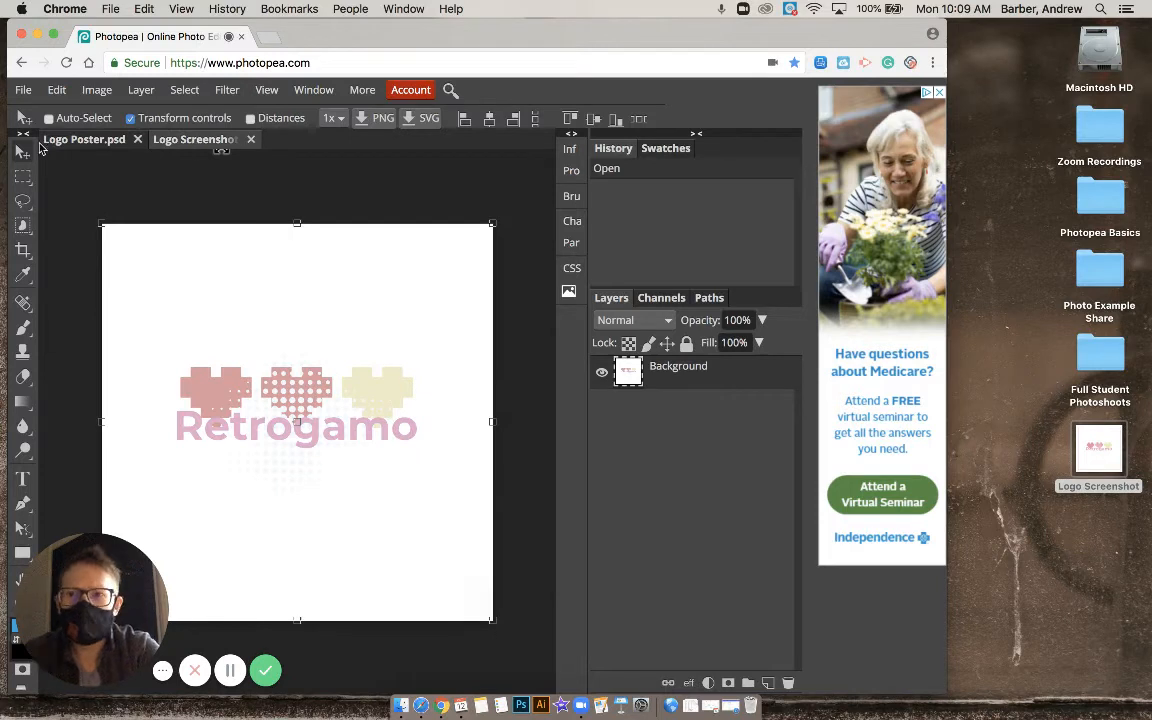
left_click(23, 178)
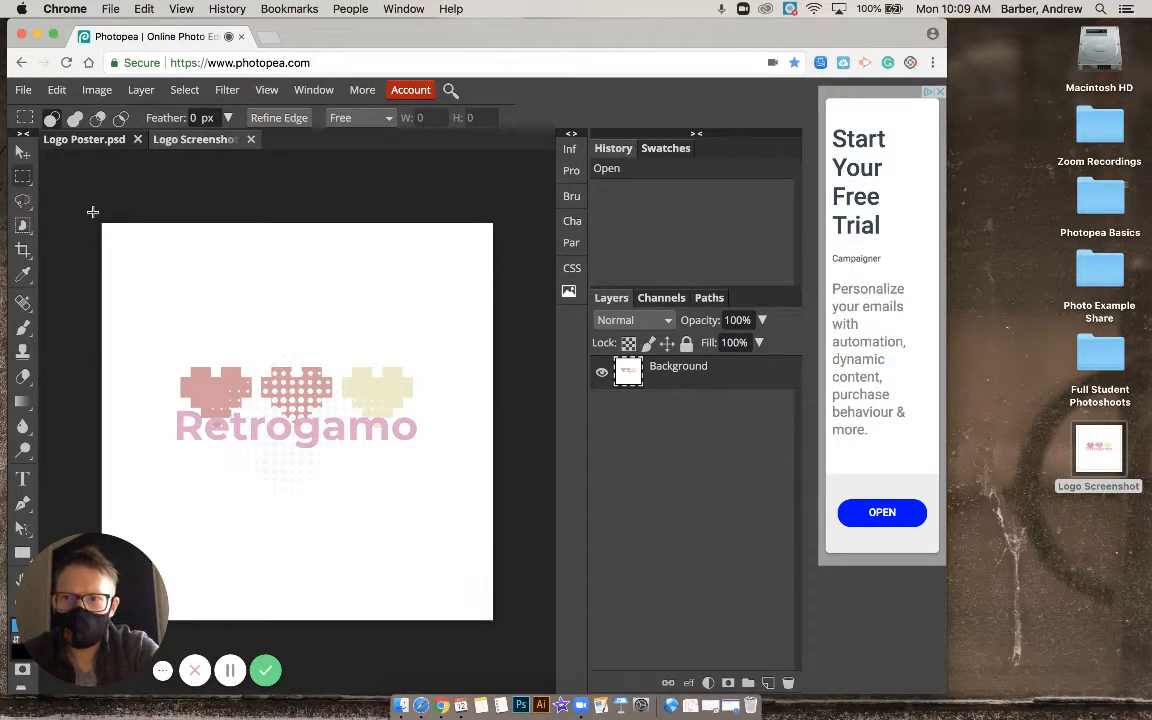
left_click_drag(92, 212, 502, 639)
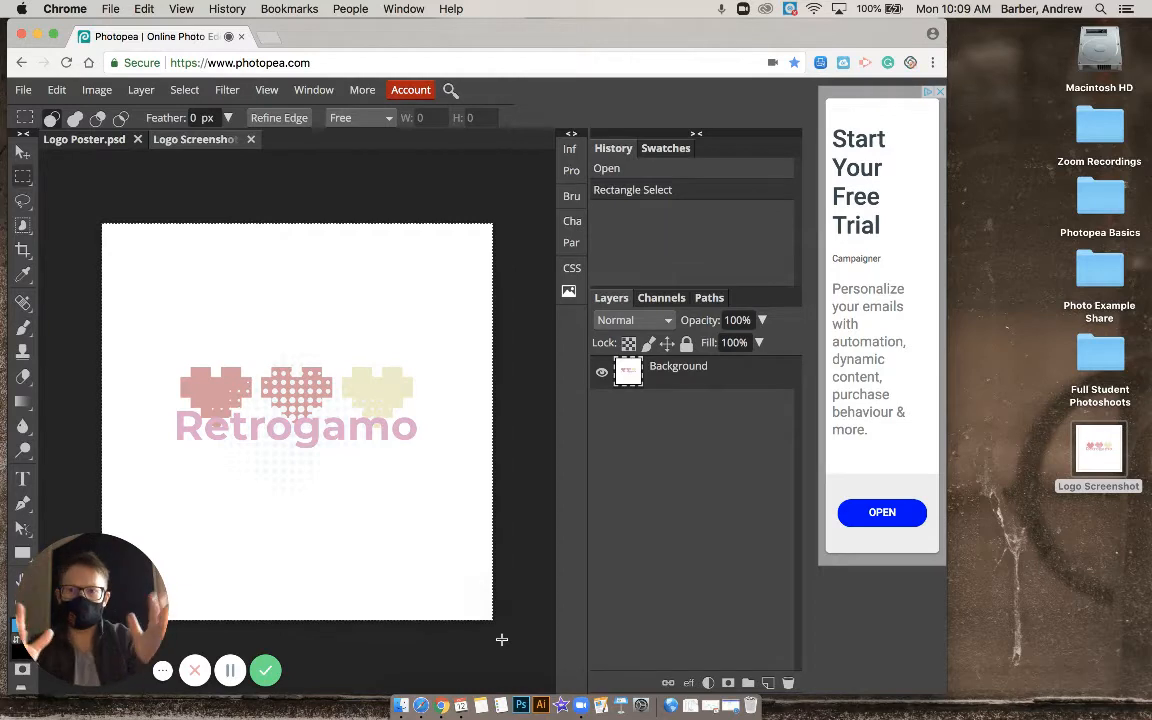
left_click_drag(135, 256, 138, 254)
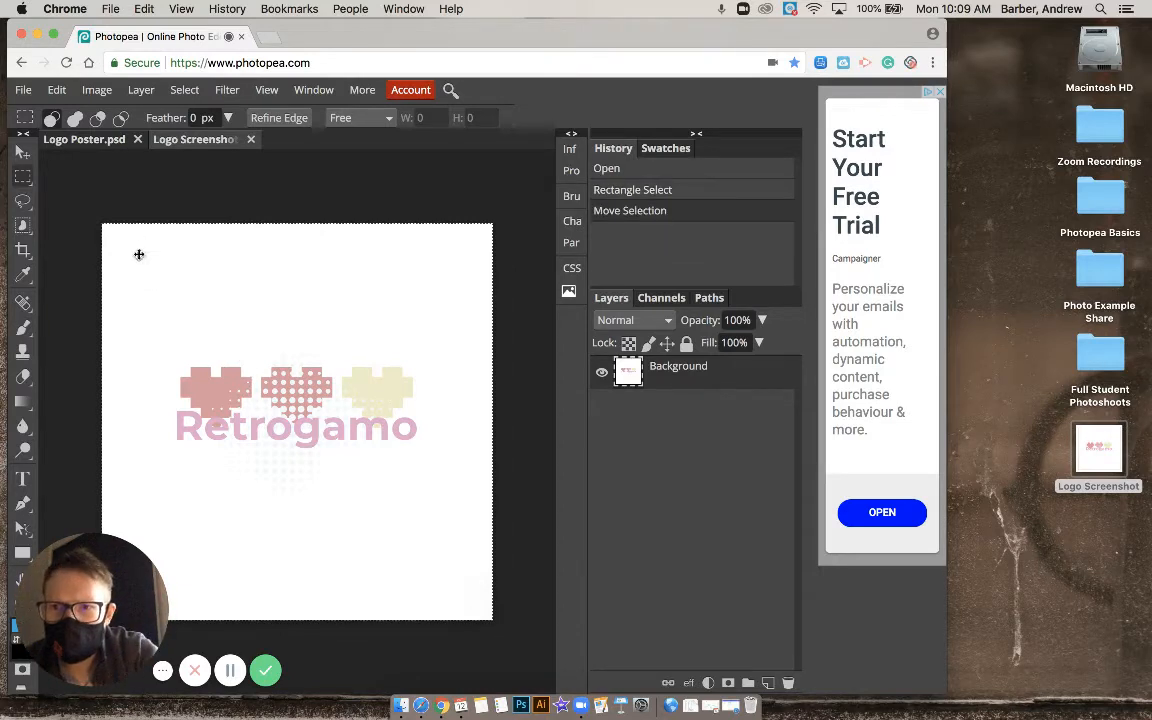
left_click(61, 93)
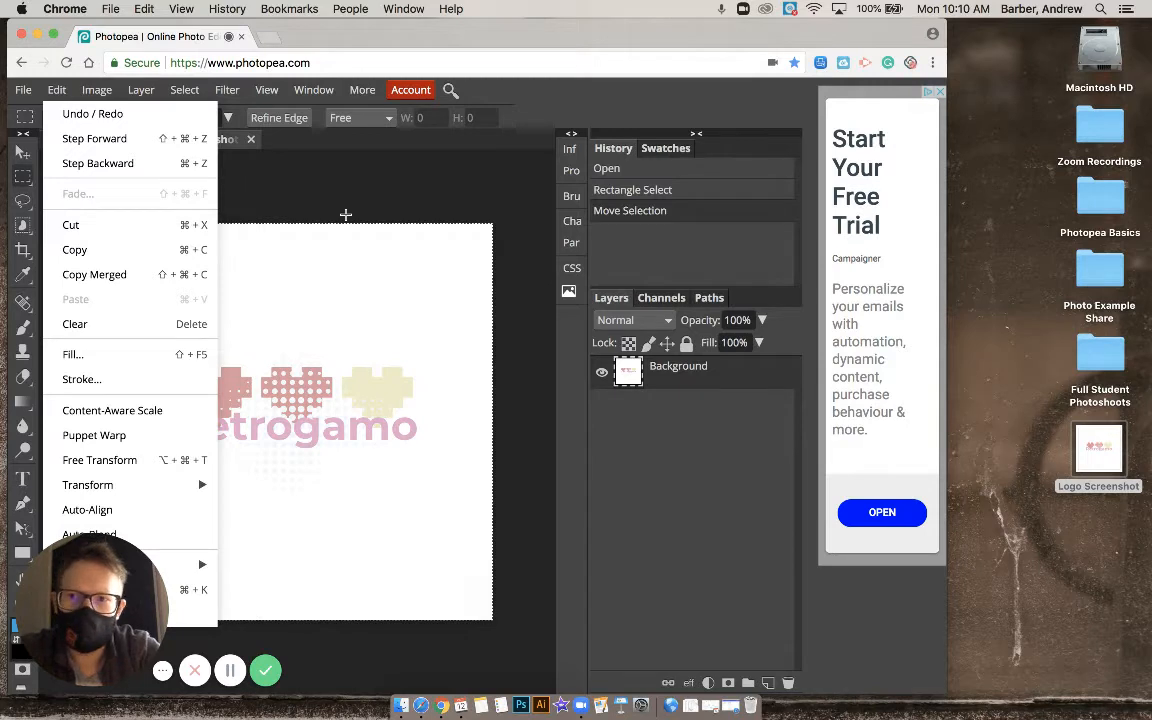
left_click(345, 214)
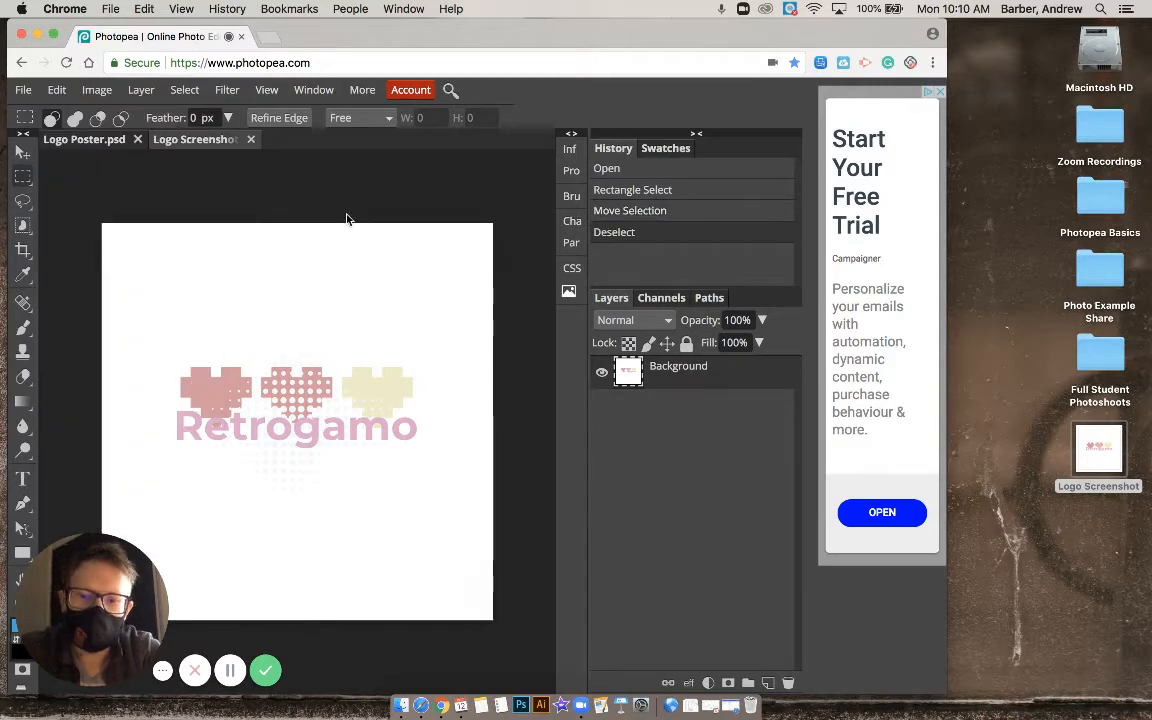
left_click(347, 218)
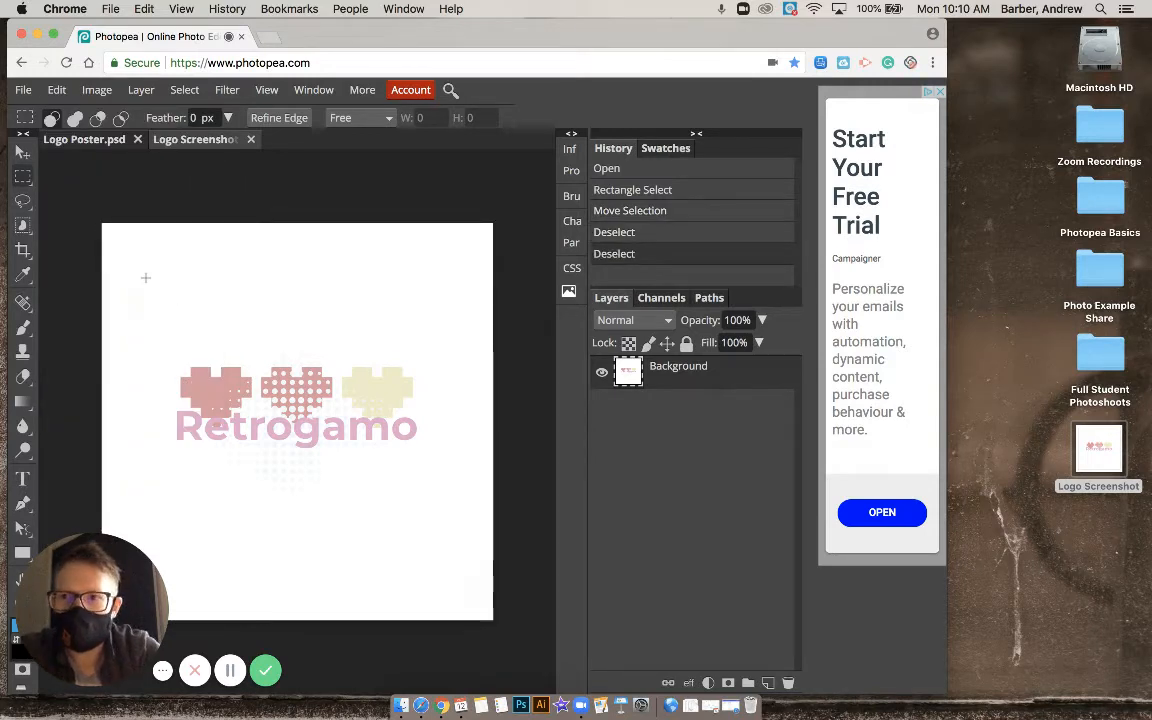
Copy a rectangular selection around the Retrogamo logo and paste it into the Logo Poster document
left_click_drag(146, 277, 449, 560)
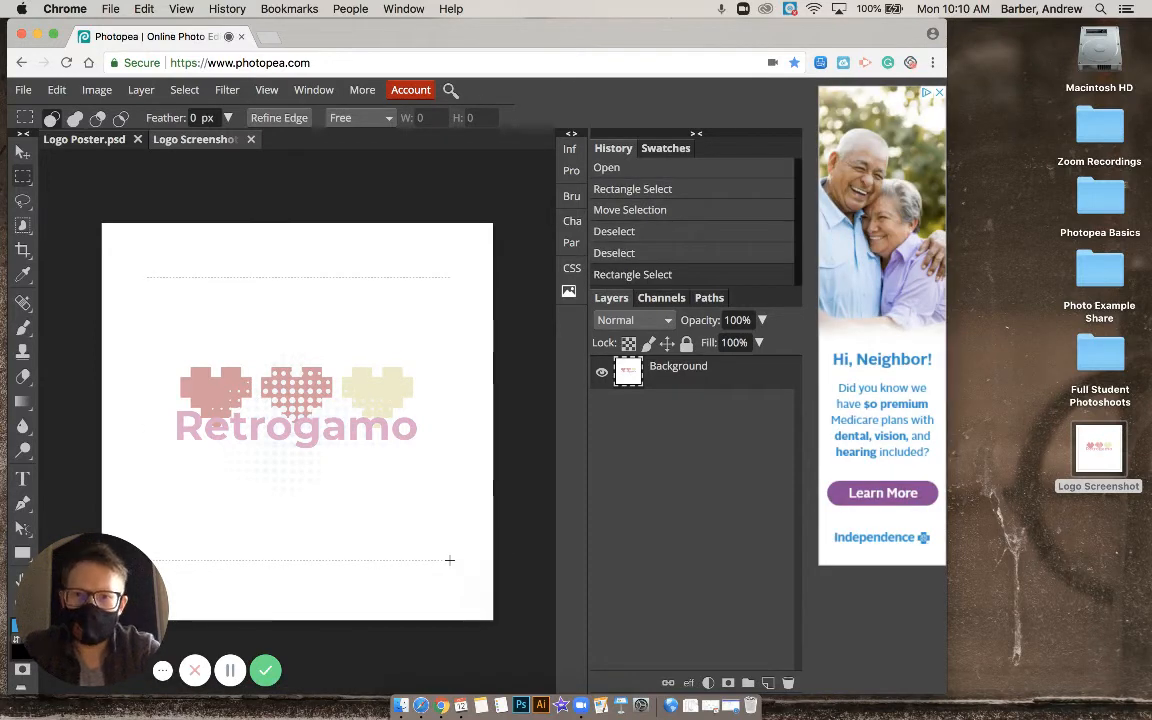
left_click(60, 92)
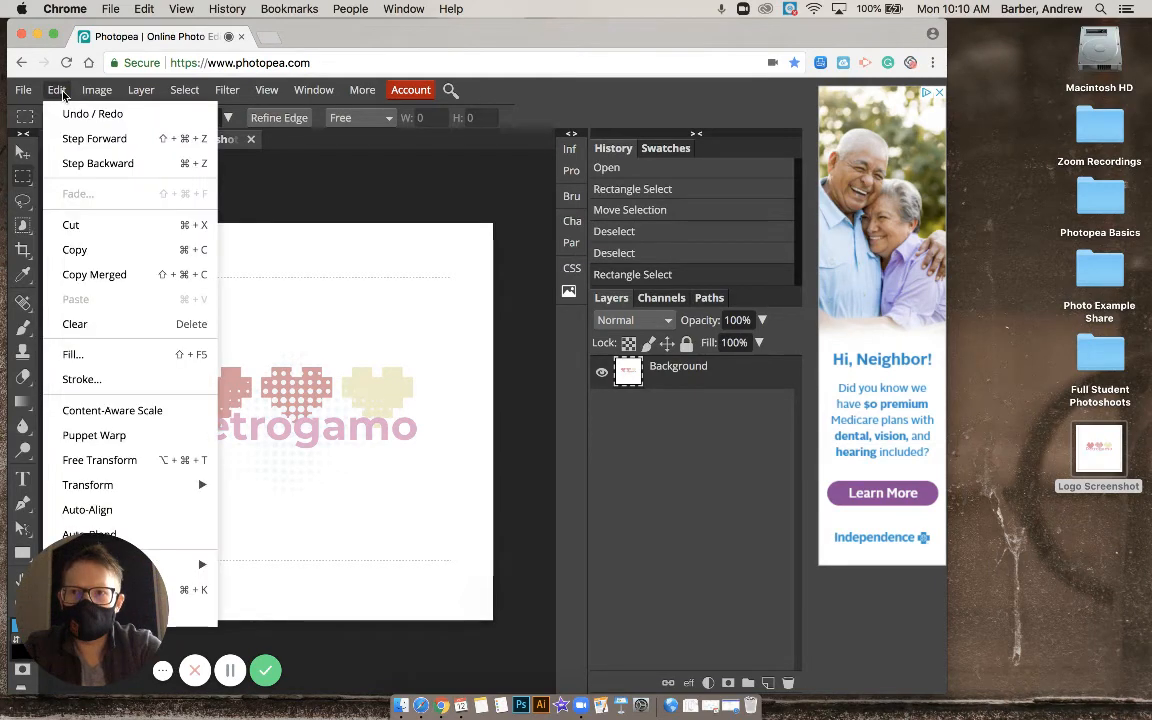
left_click(93, 245)
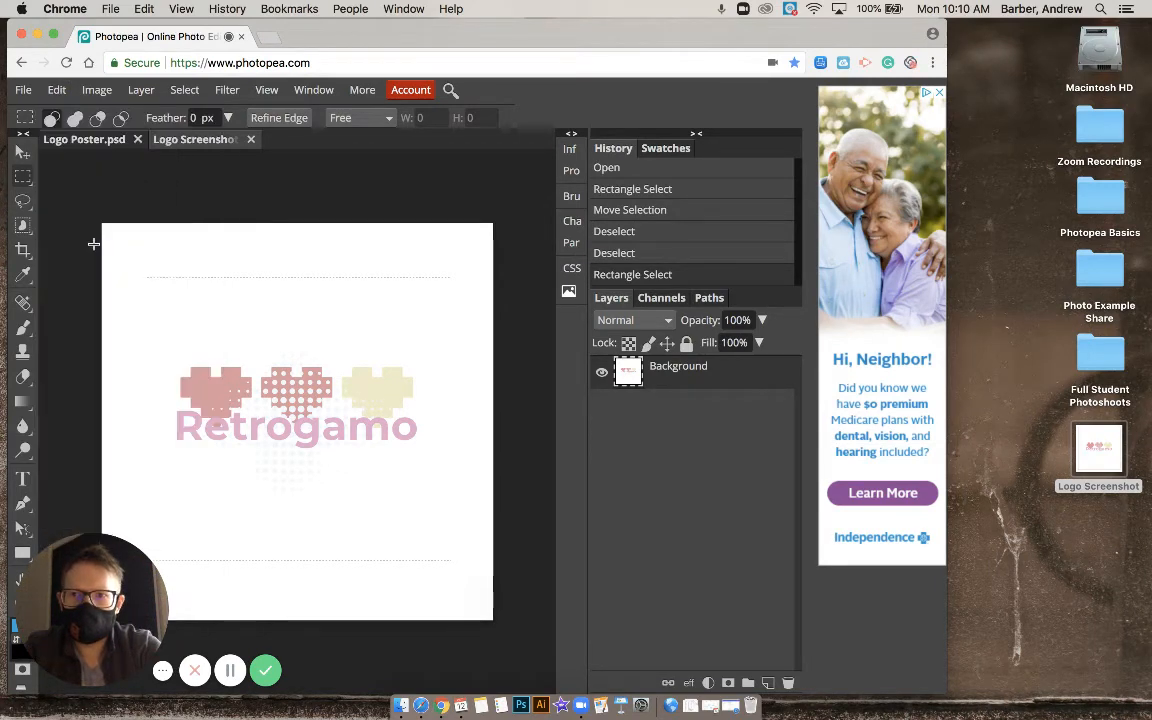
left_click(98, 140)
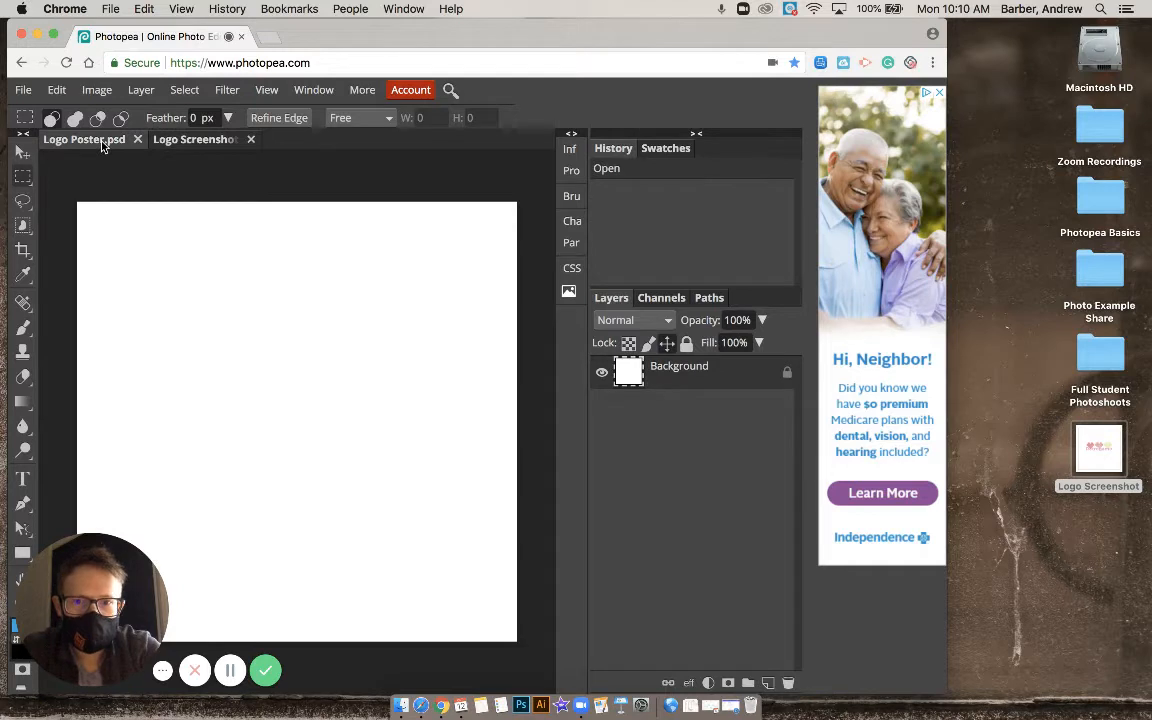
left_click(57, 90)
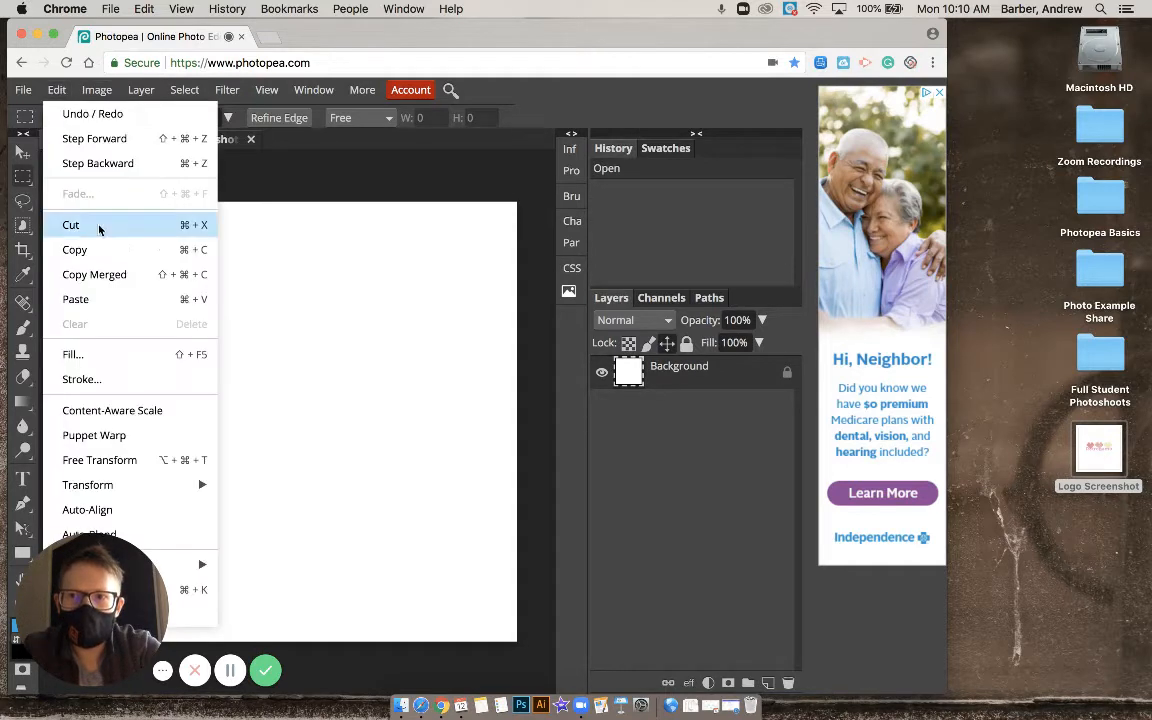
left_click(78, 299)
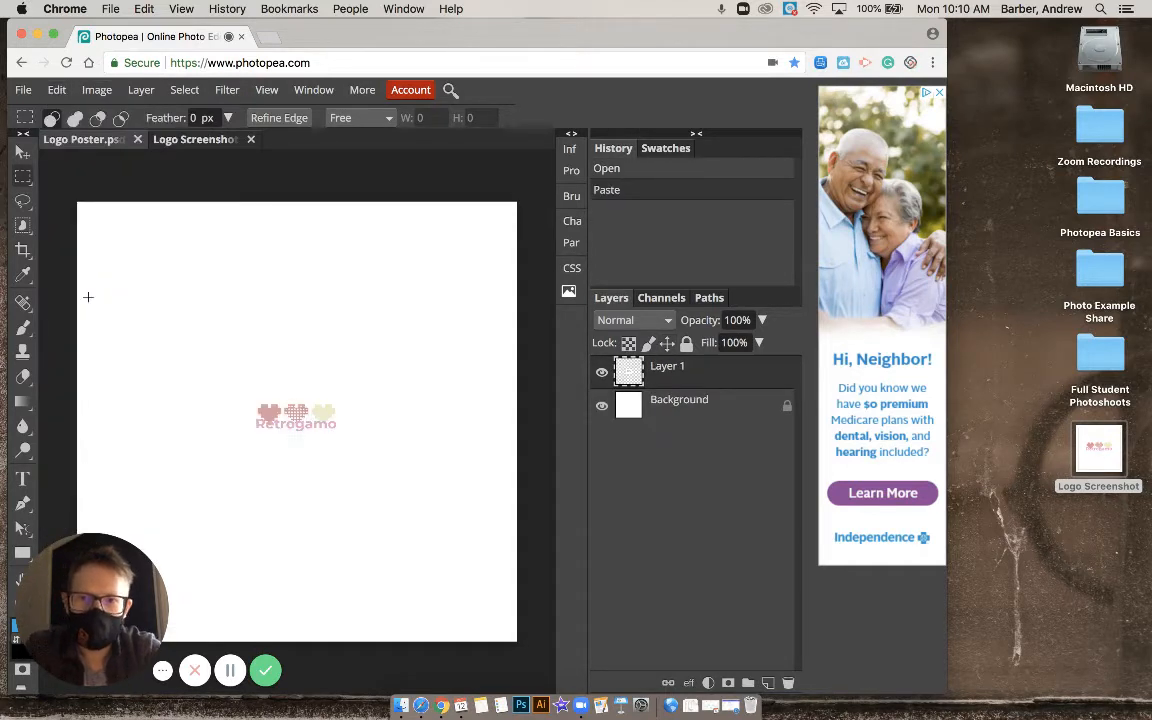
Rename the pasted layer as "Logo"
double_click(667, 368)
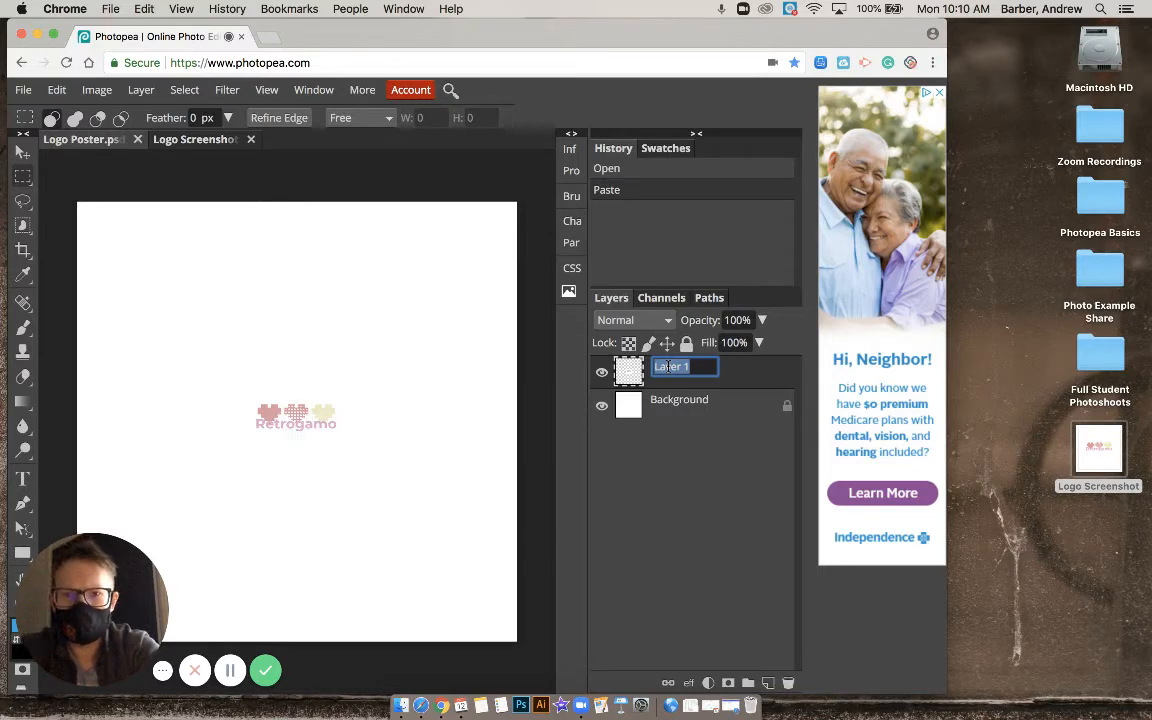
type("Logo")
key("Return")
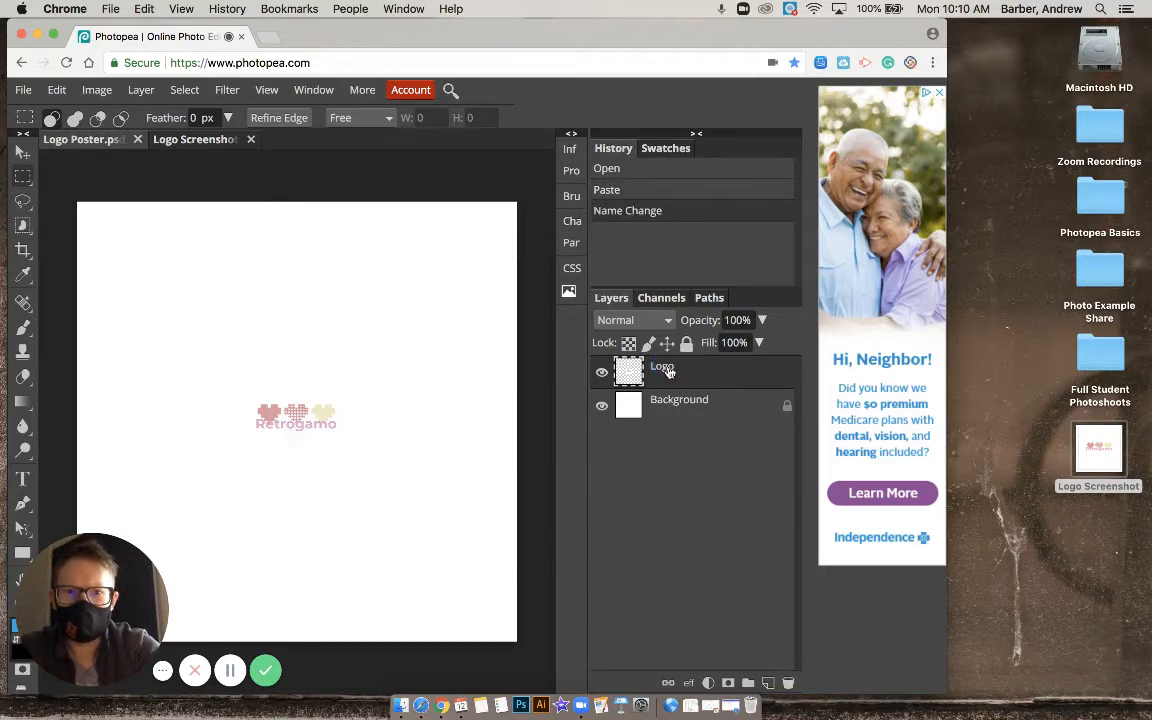
Scale the Logo layer proportionally to about 394% with transform controls, centre it horizontally on the canvas and apply the transform
left_click(23, 153)
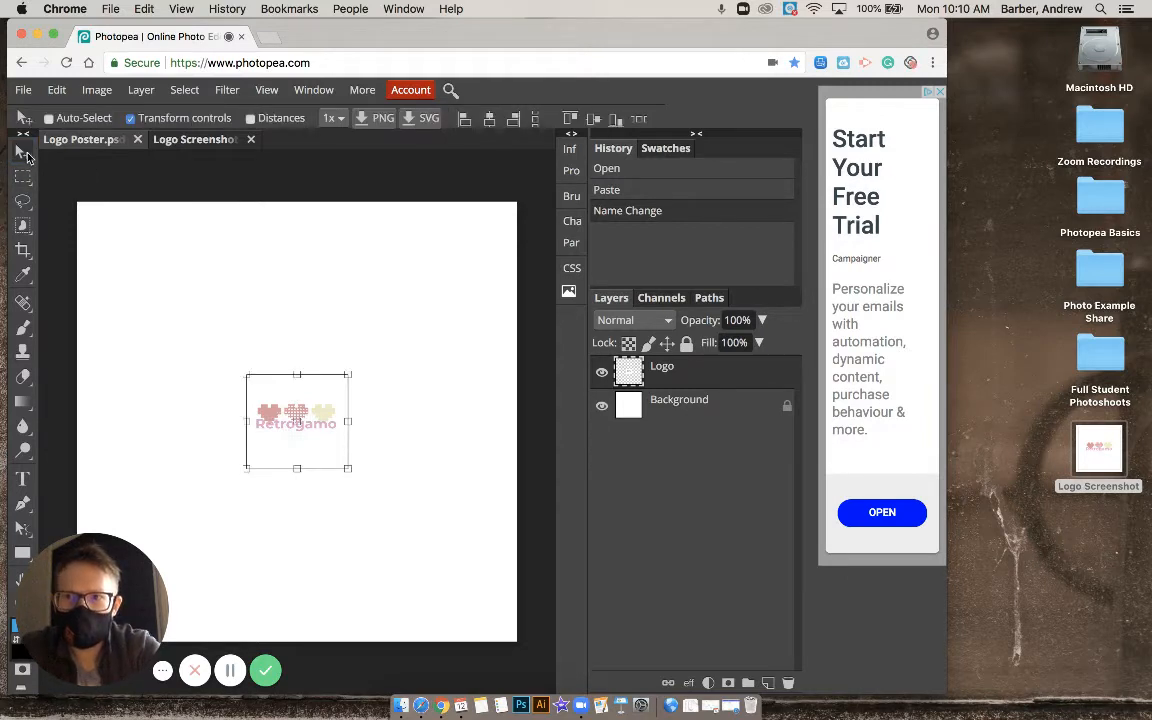
left_click(130, 119)
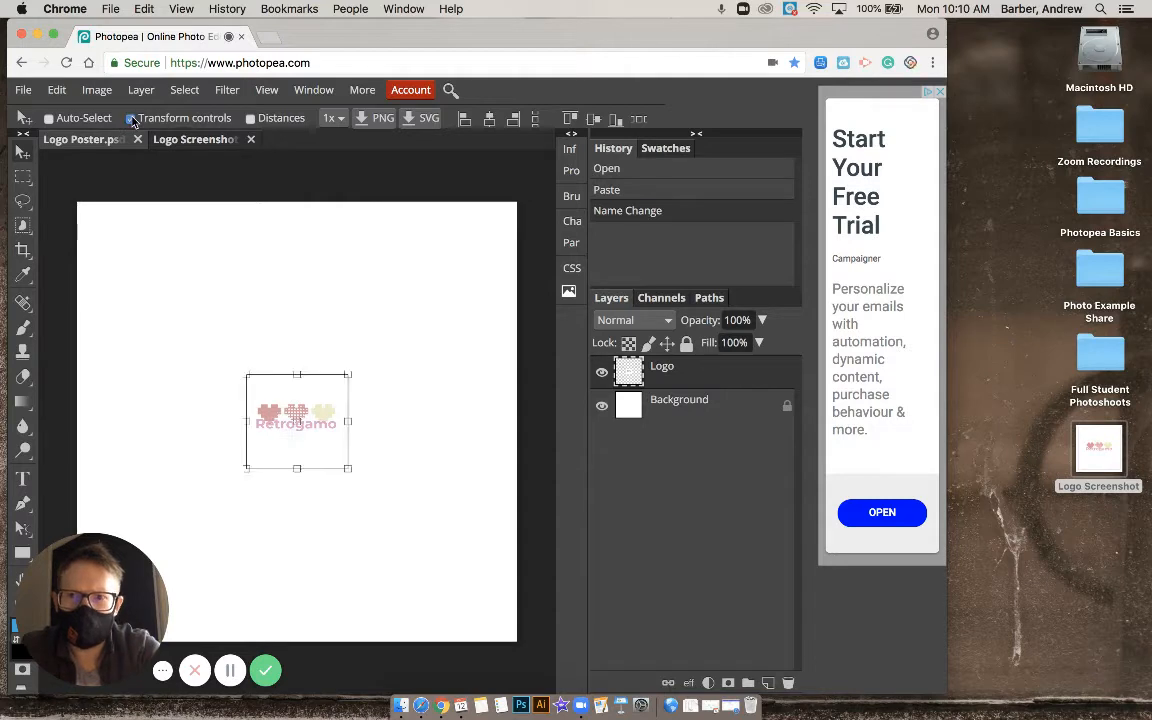
left_click(246, 375)
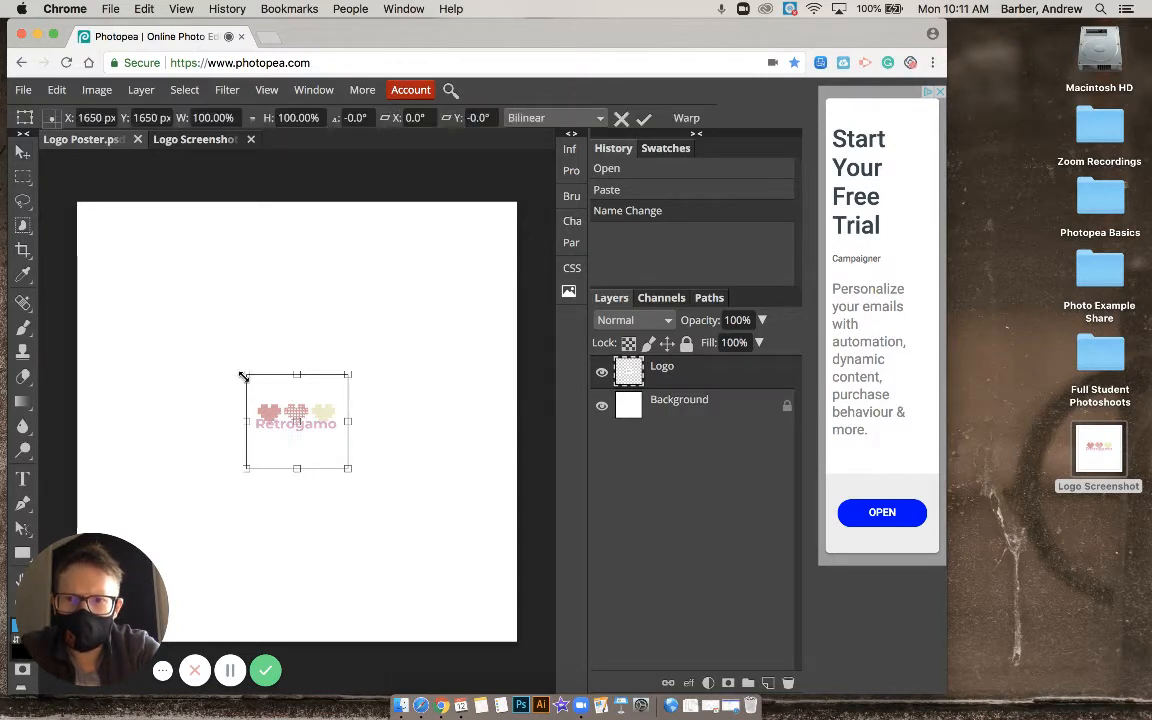
left_click_drag(246, 377, 101, 240)
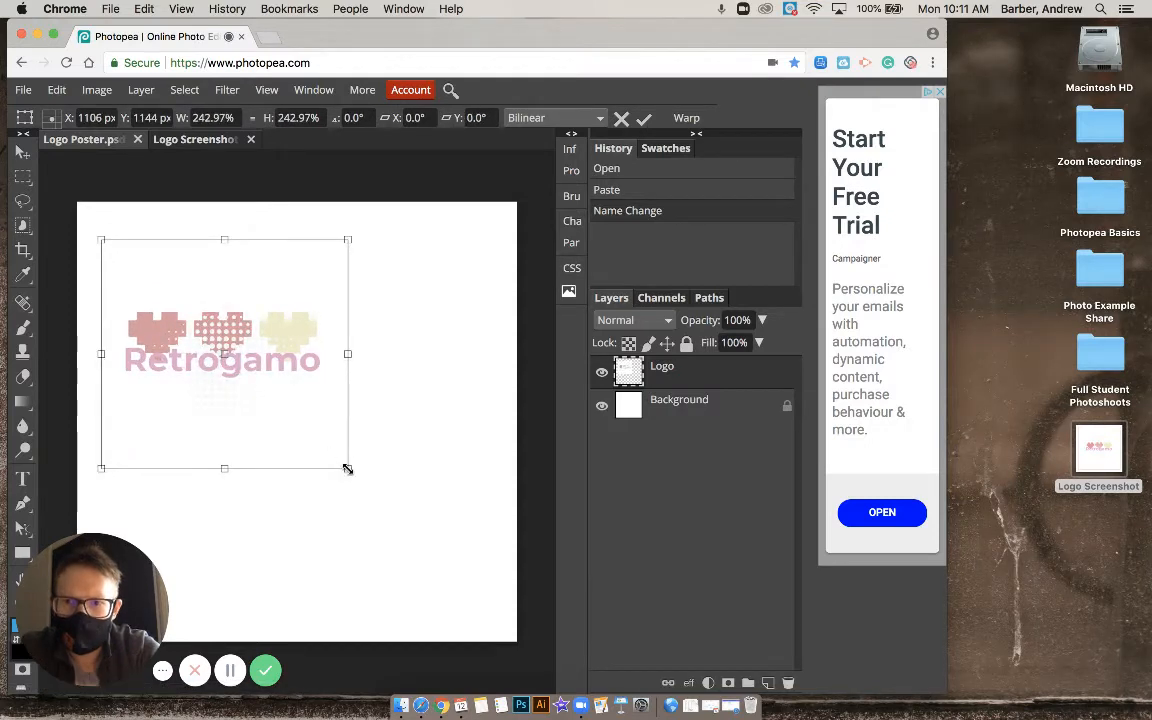
left_click_drag(347, 468, 502, 641)
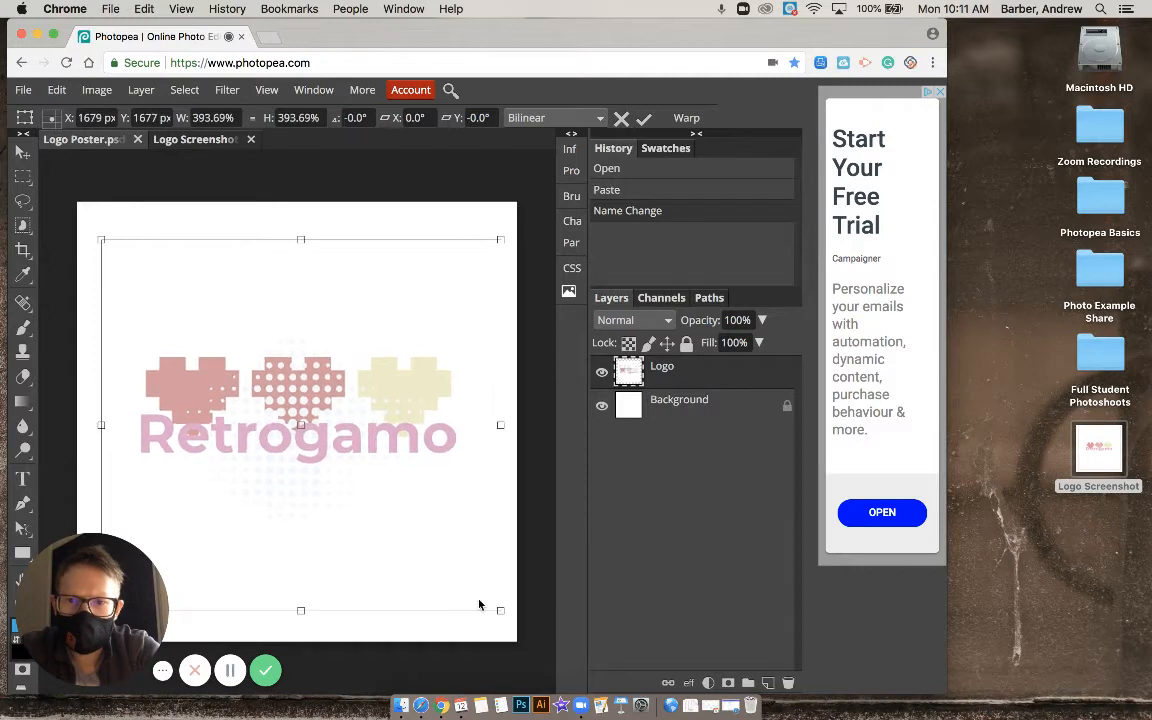
left_click_drag(465, 585, 462, 587)
left_click_drag(455, 590, 460, 589)
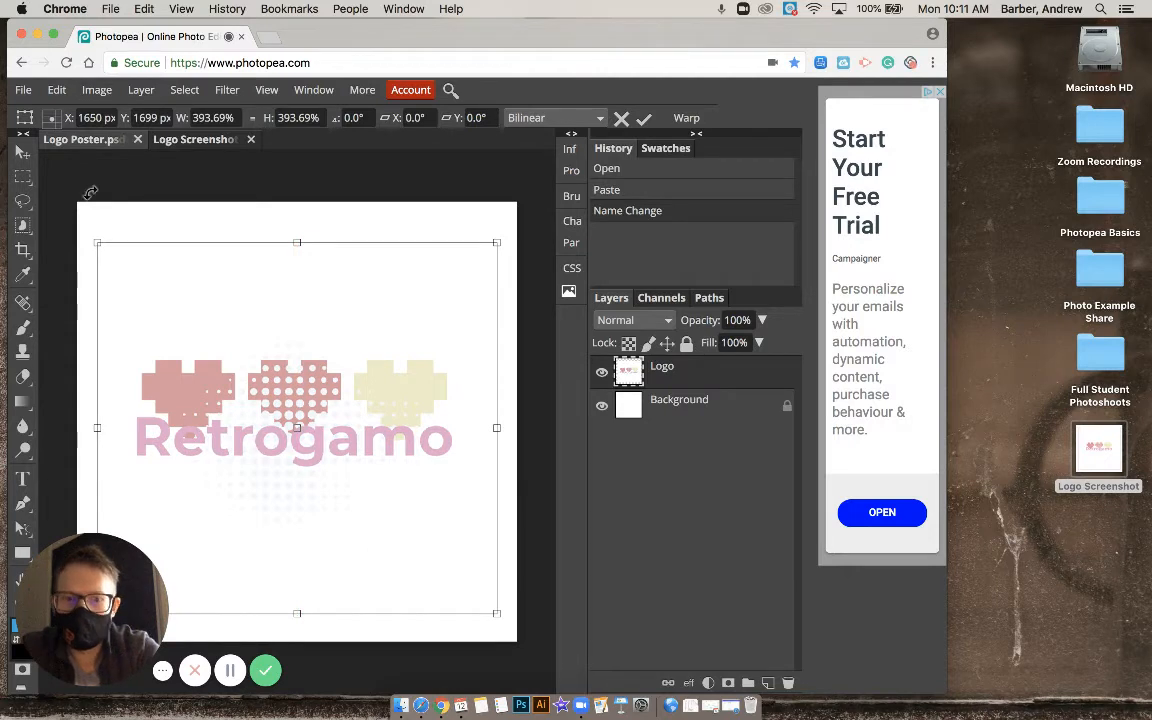
key("Return")
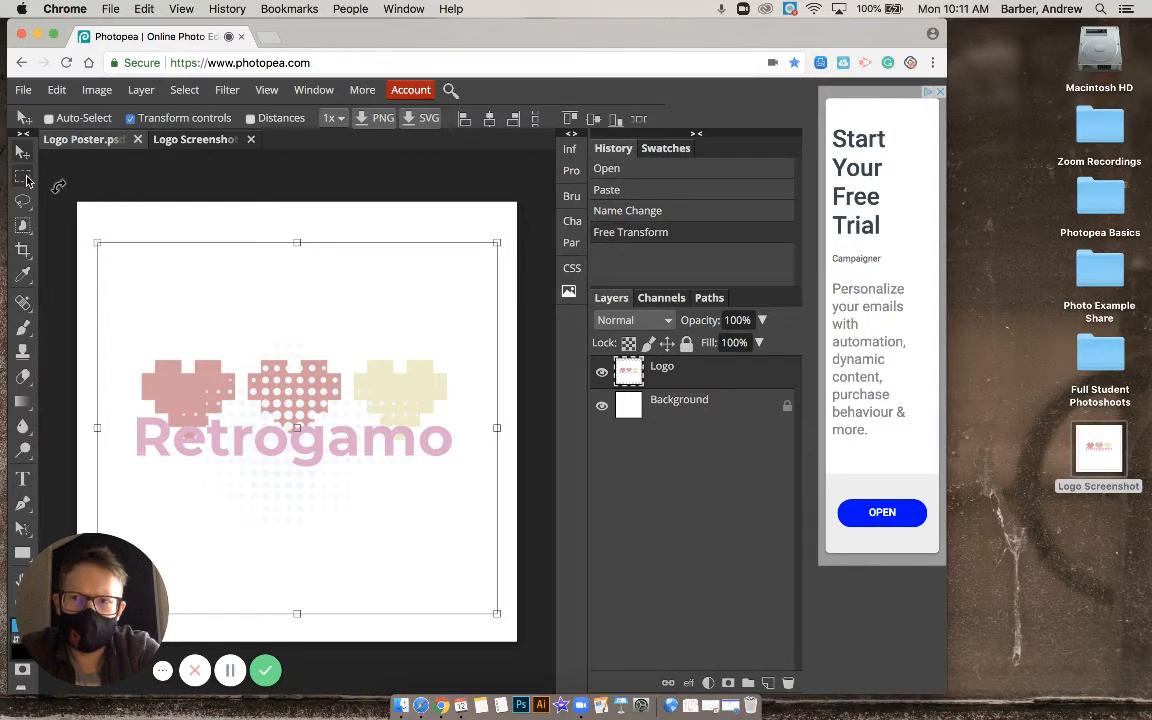
Set the foreground colour to white (ffffff) by sampling the poster's blank area
left_click(22, 178)
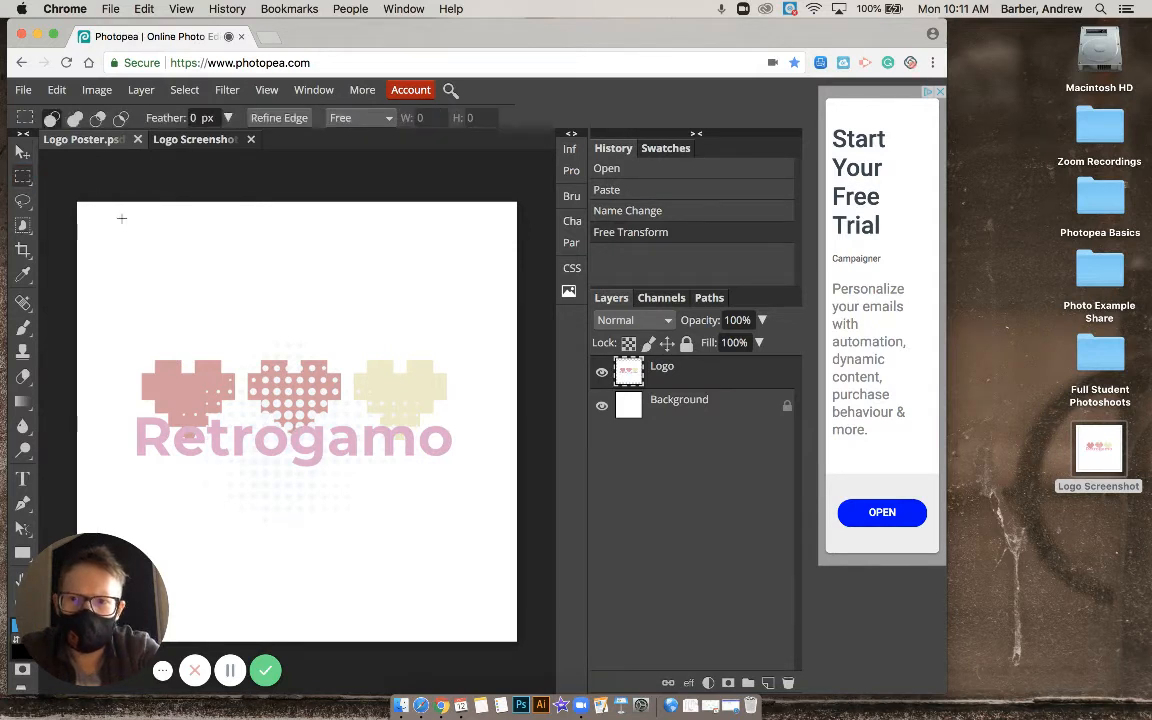
mouse_move(121, 676)
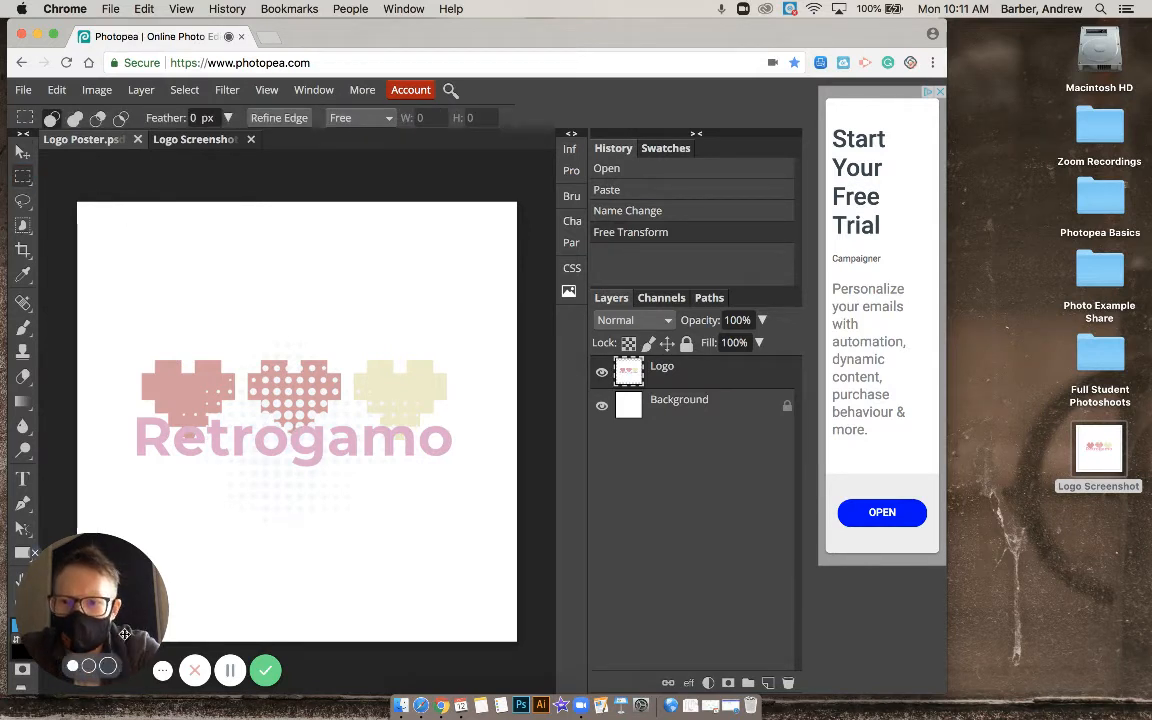
left_click_drag(121, 636, 718, 593)
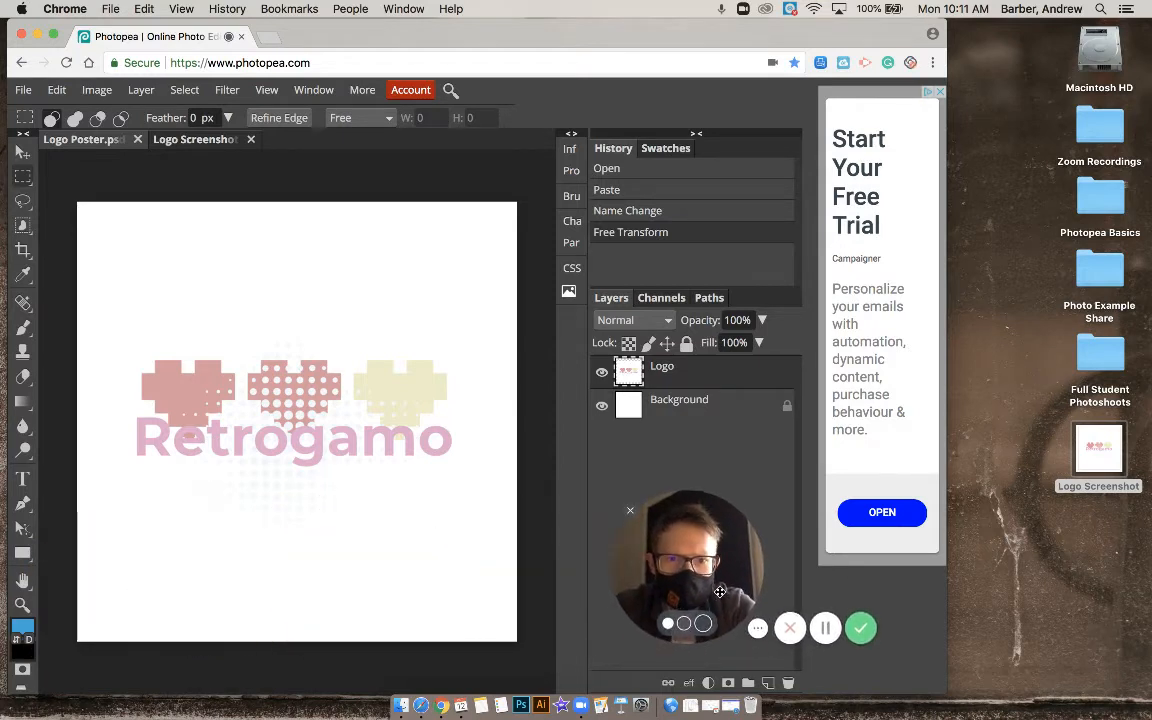
left_click(22, 630)
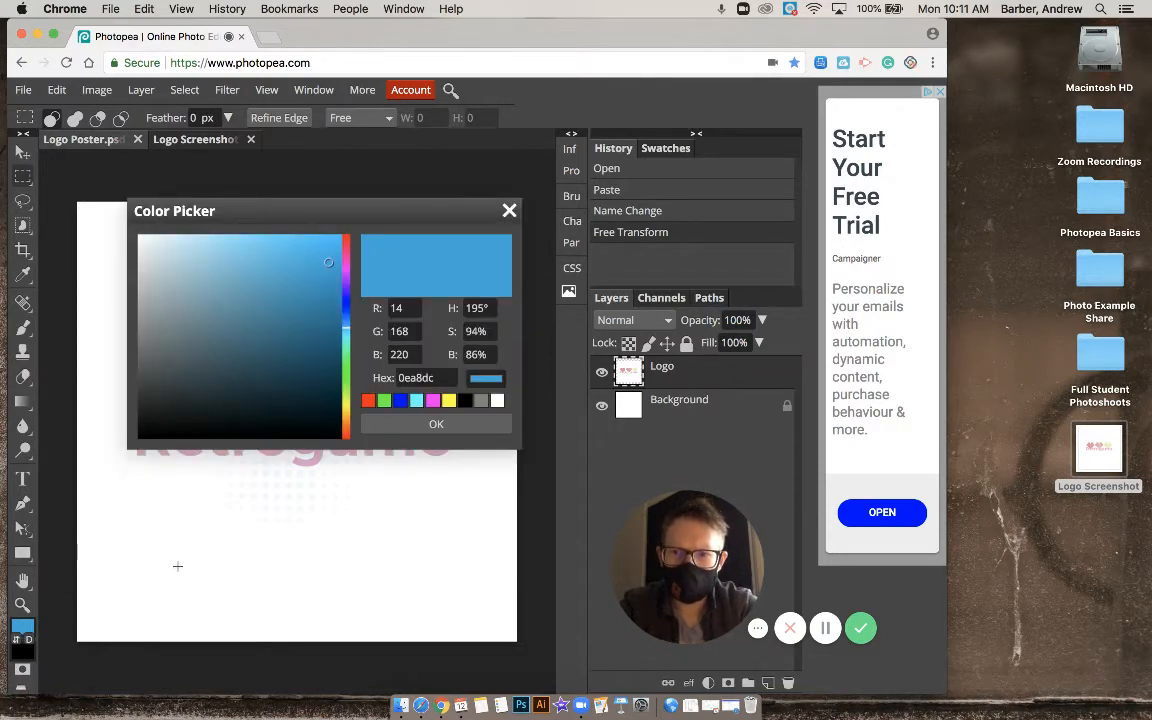
left_click(144, 590)
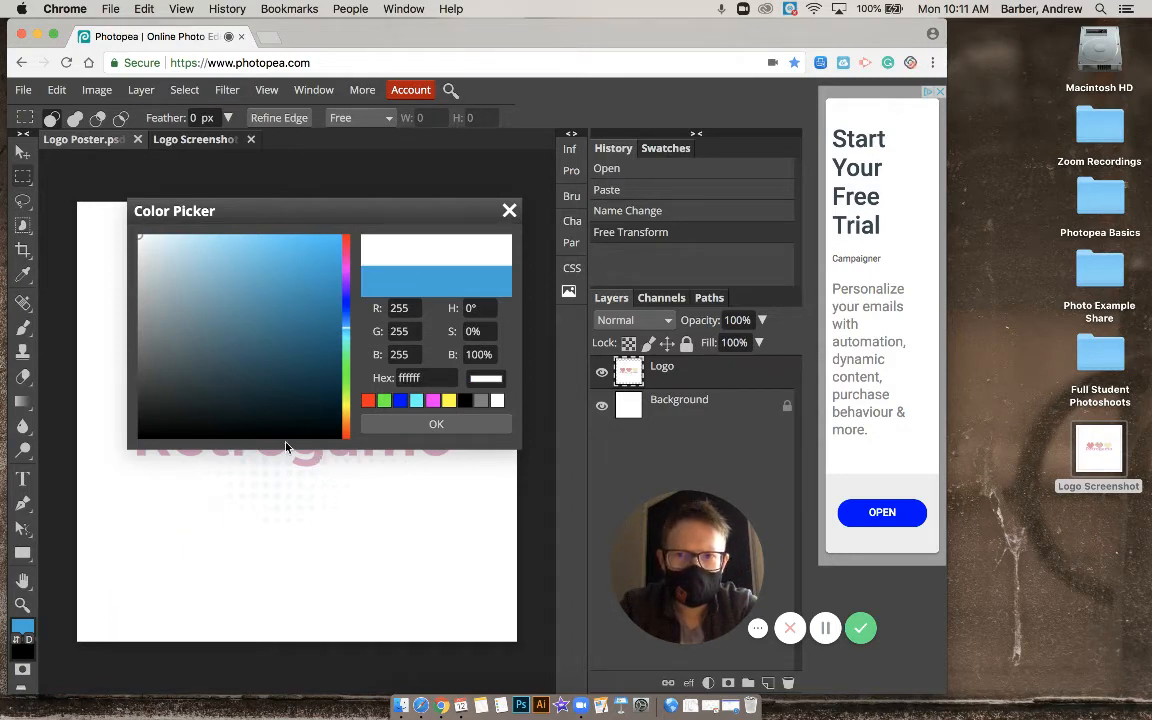
left_click(436, 424)
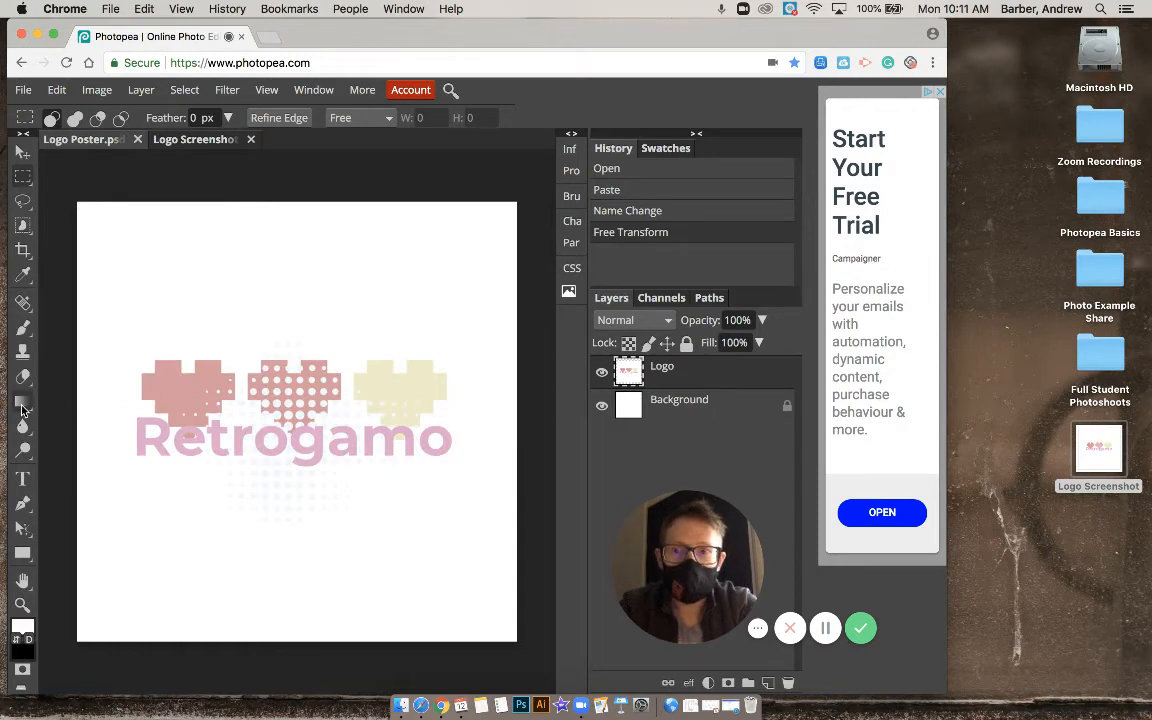
Fill the faint dots and off-white areas around the Retrogamo logo with white using the Paint Bucket Tool
right_click(22, 404)
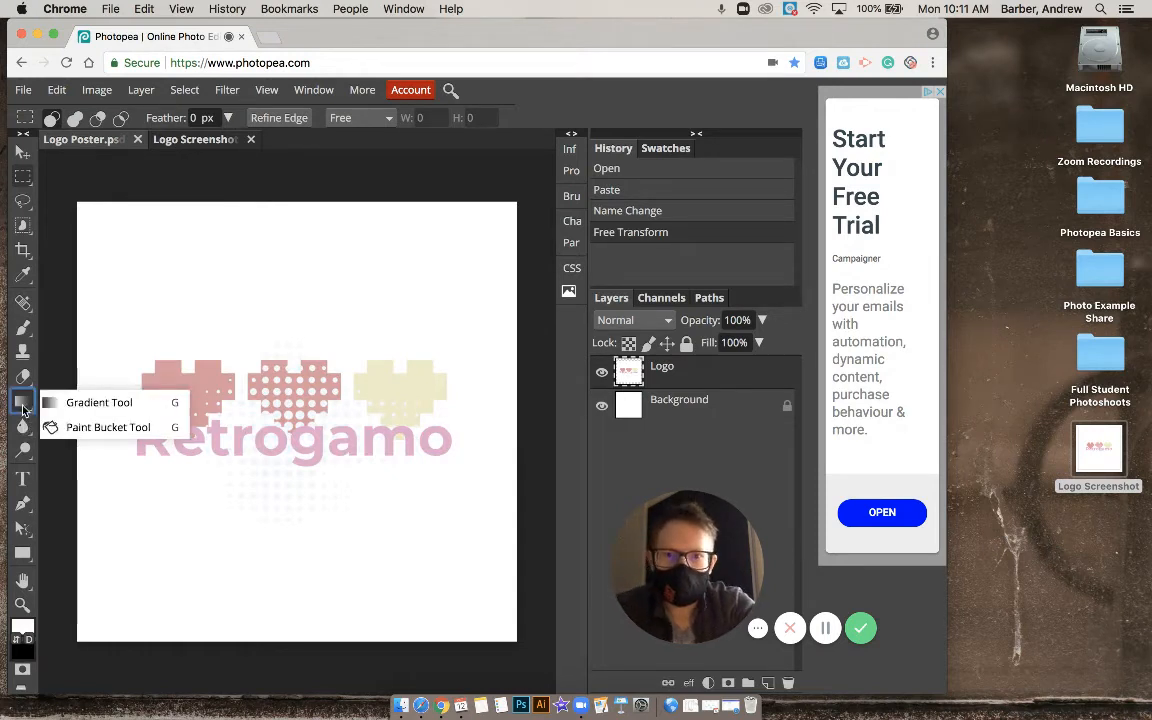
left_click(98, 428)
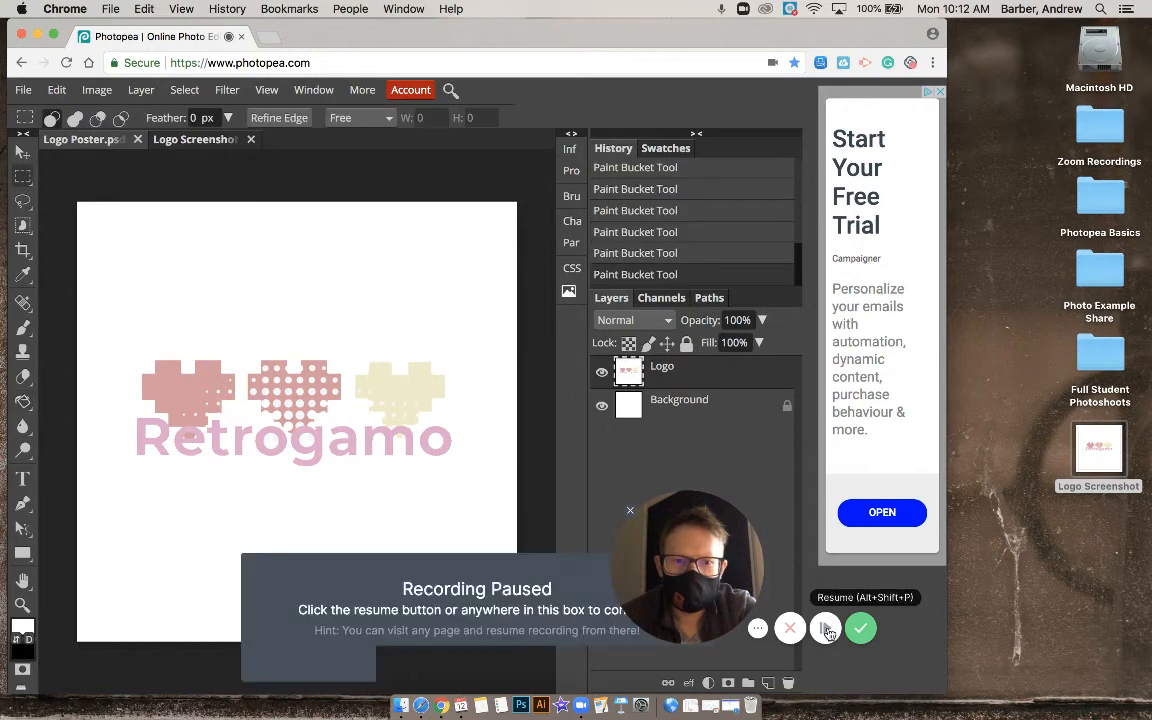
left_click(825, 628)
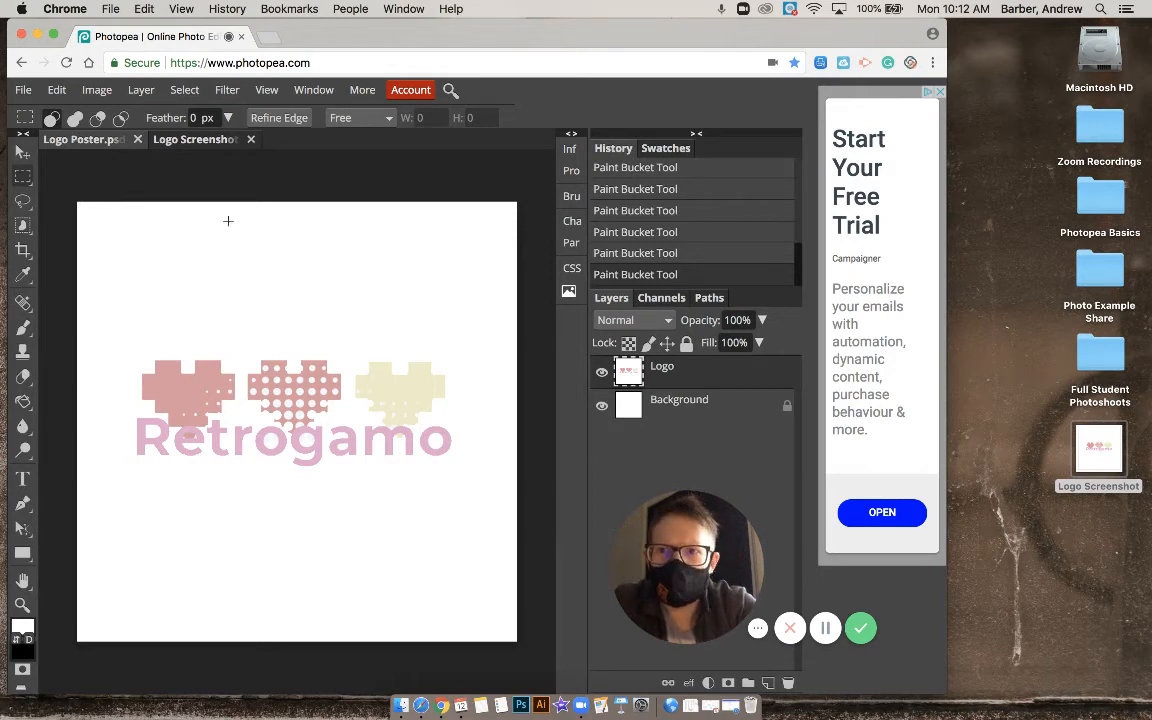
Save the Logo Poster document as a PSD file
left_click(24, 90)
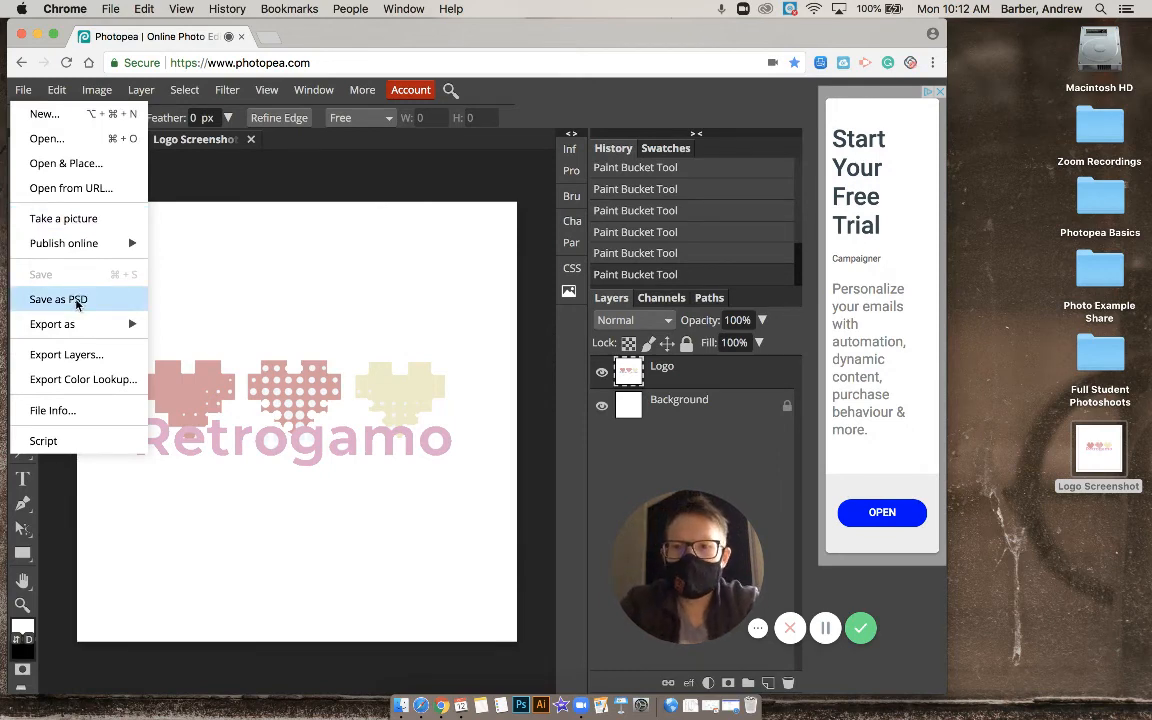
mouse_move(82, 328)
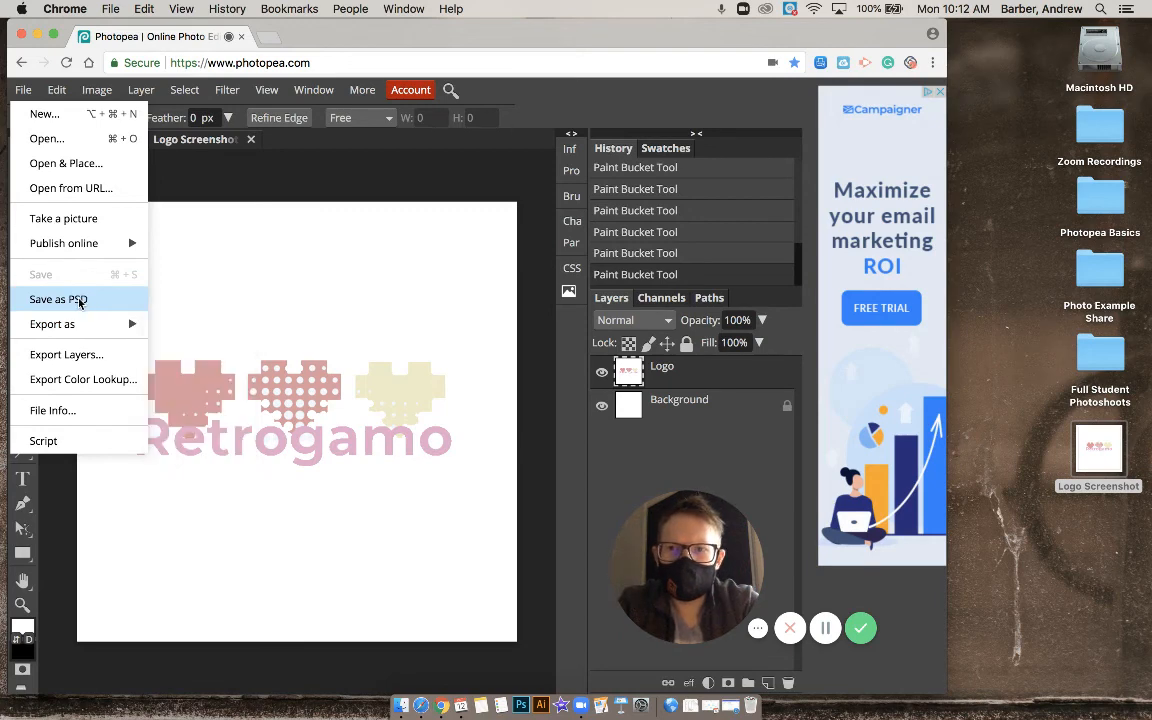
left_click(80, 300)
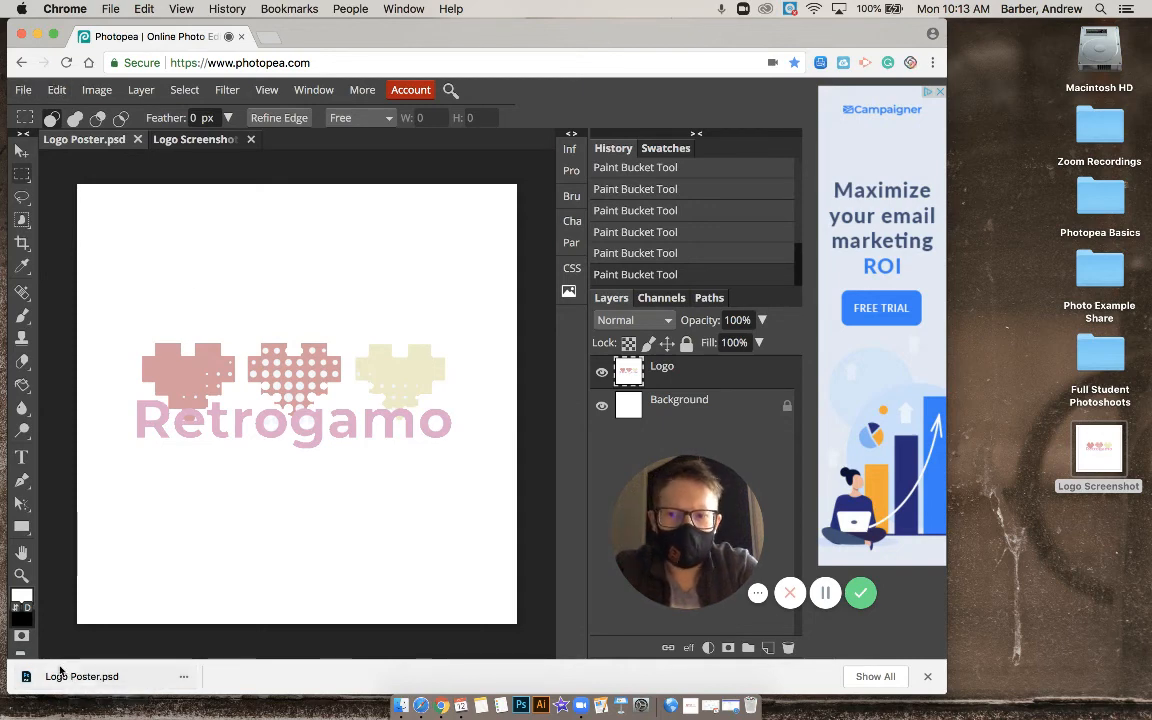
Export the poster as a JPG at 100% quality, keeping the size at 3300 by 3300 px
left_click(23, 89)
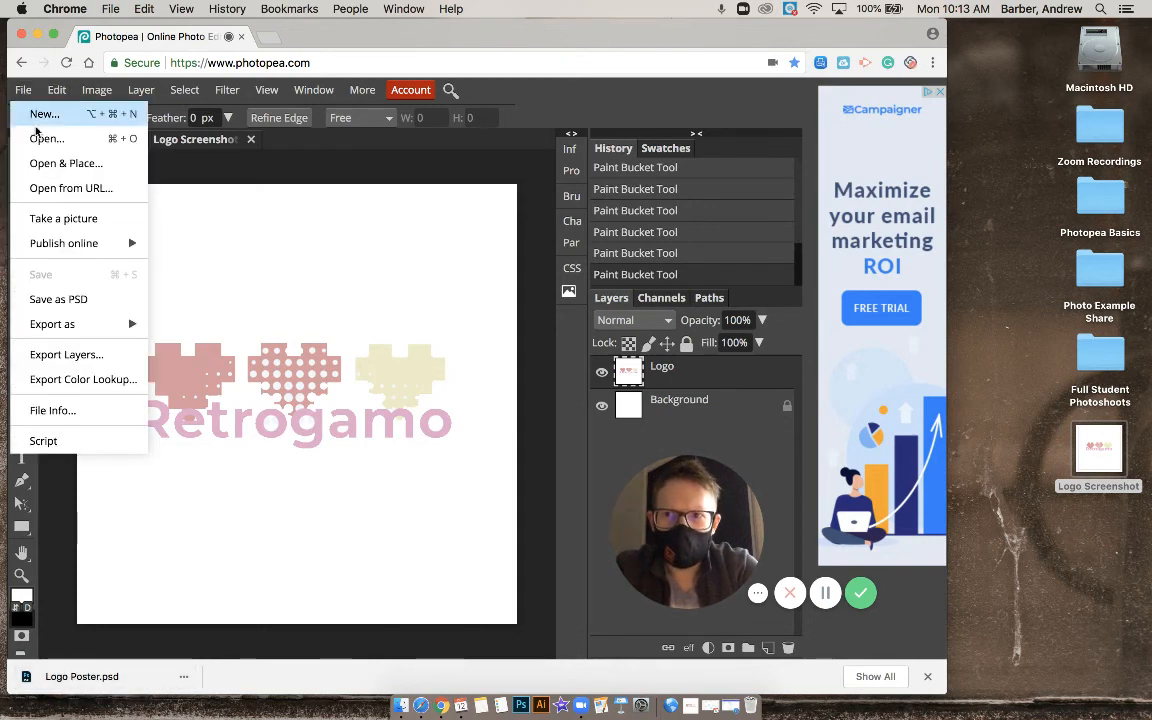
mouse_move(74, 324)
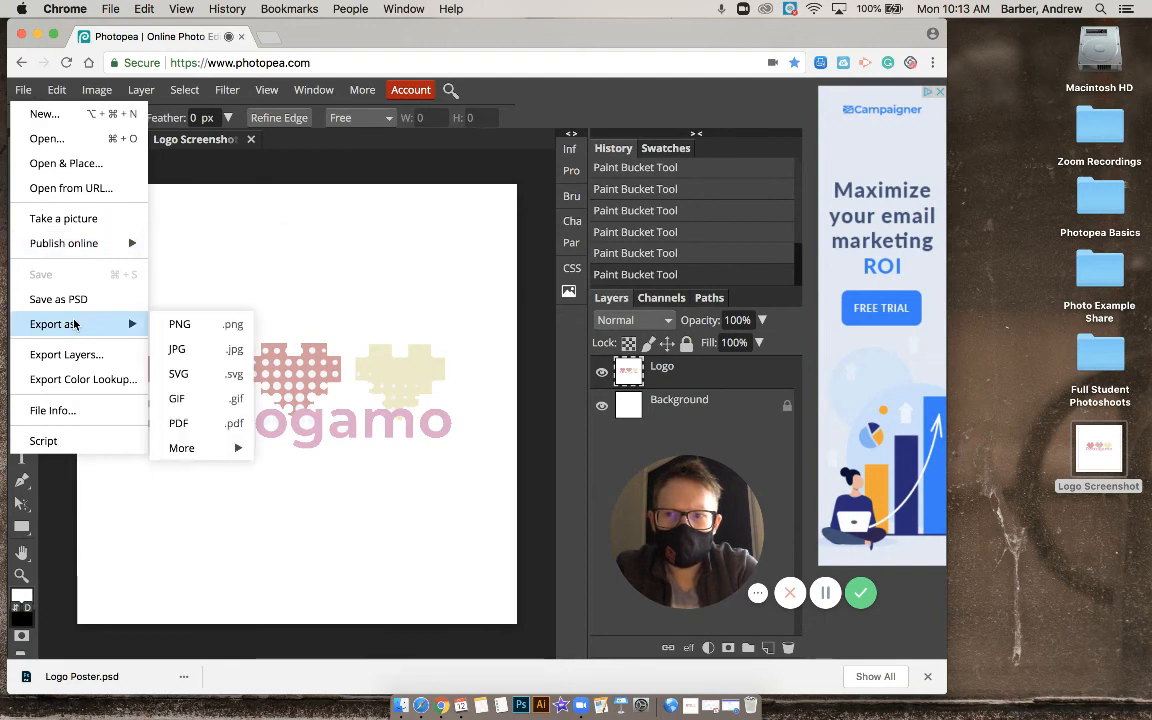
left_click(192, 360)
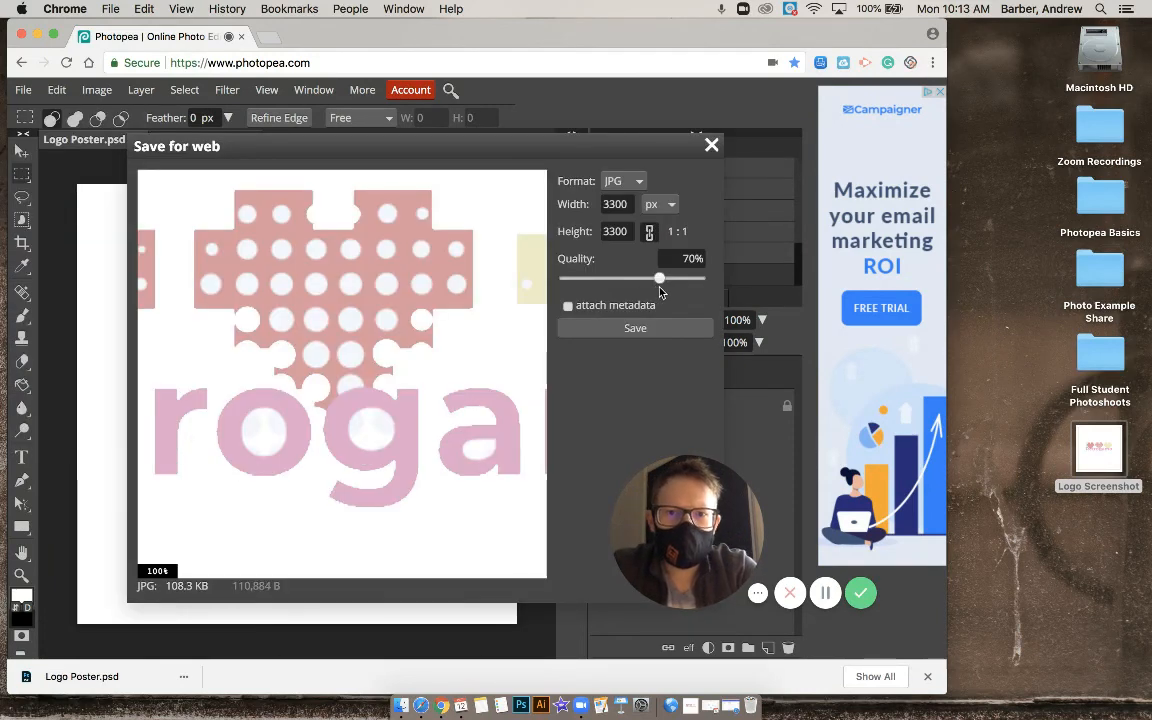
left_click_drag(659, 279, 712, 283)
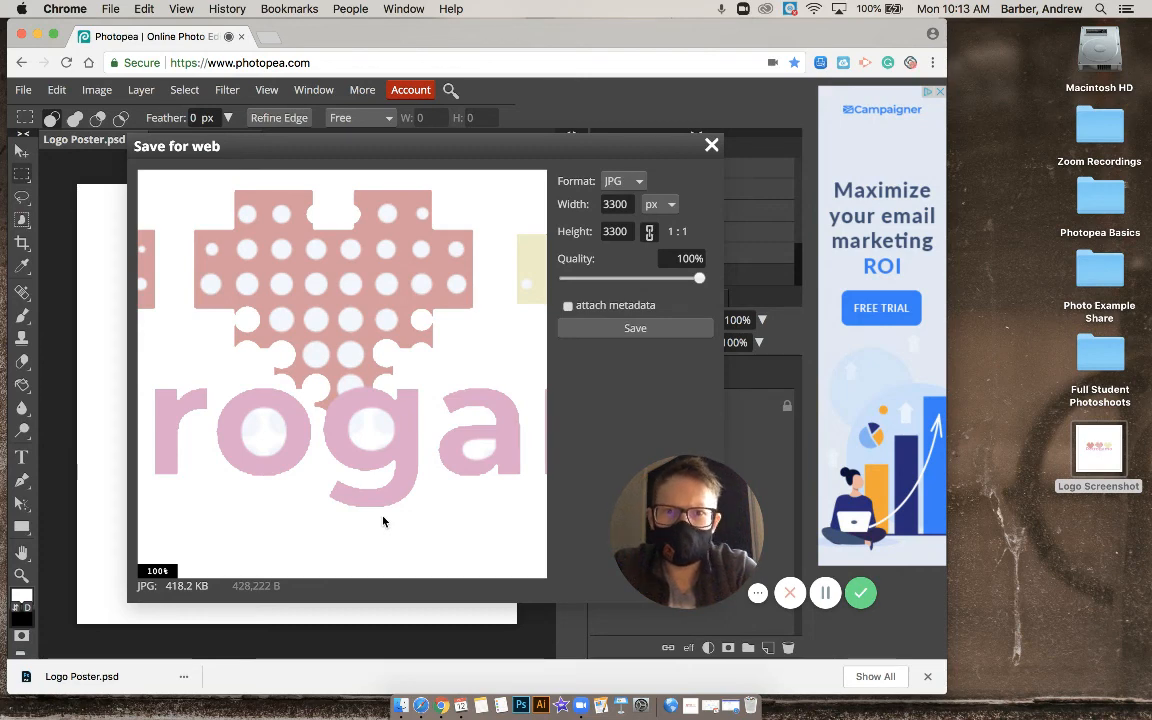
left_click(669, 207)
left_click(650, 238)
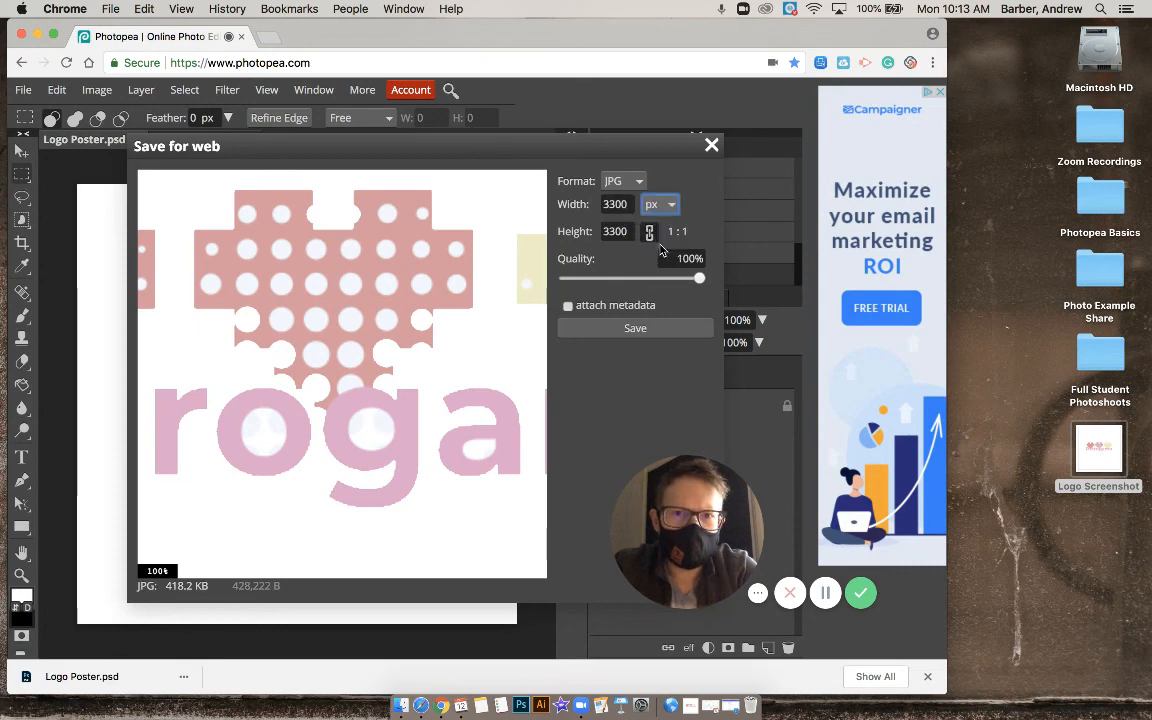
left_click(625, 331)
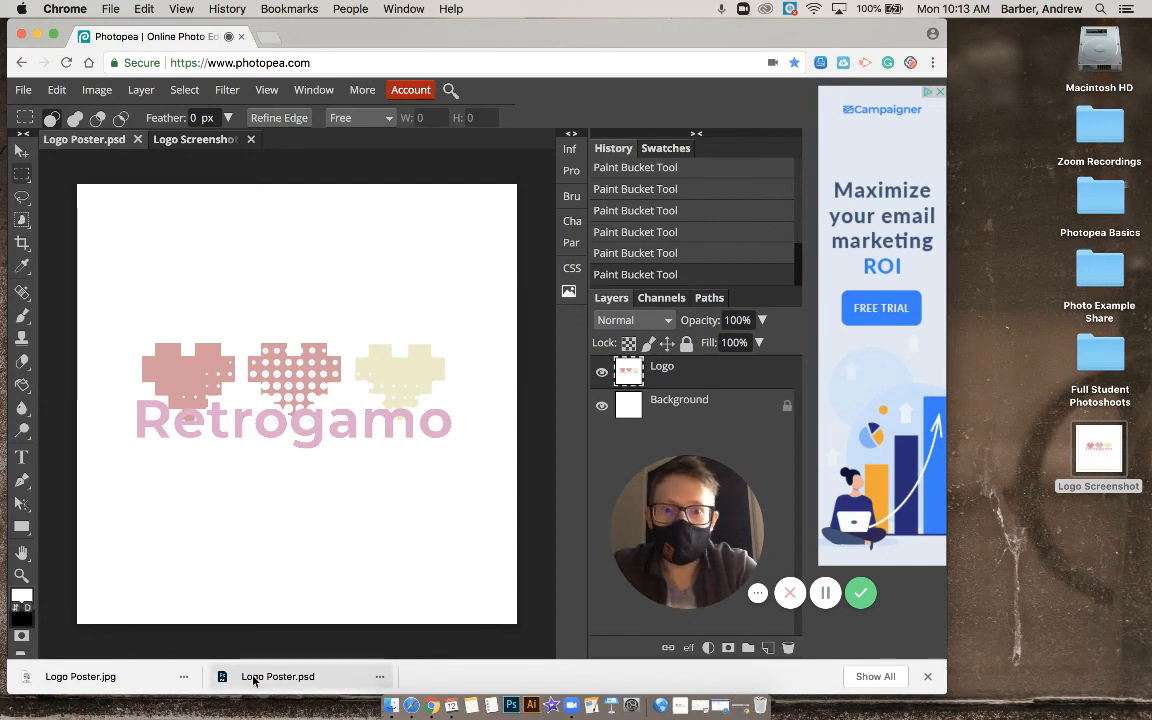
Place the downloaded Logo Poster.psd and Logo Poster.jpg files on the Desktop below the Logo Screenshot file
left_click_drag(260, 679, 1060, 574)
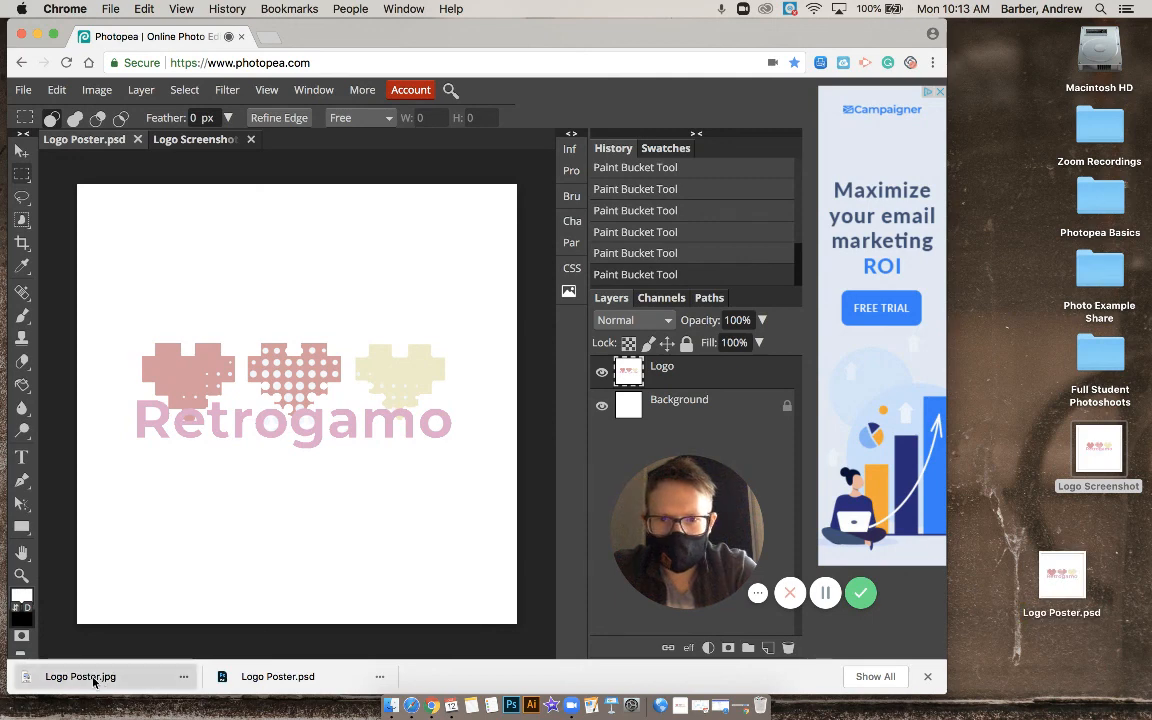
left_click_drag(1149, 591, 1063, 656)
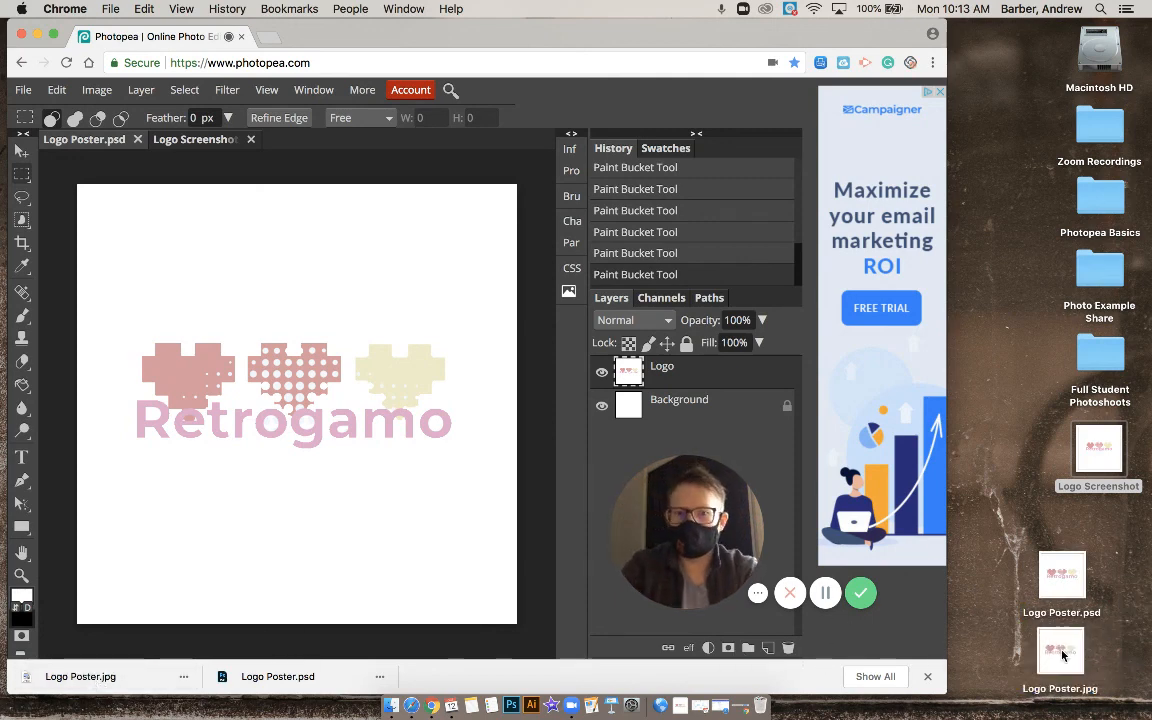